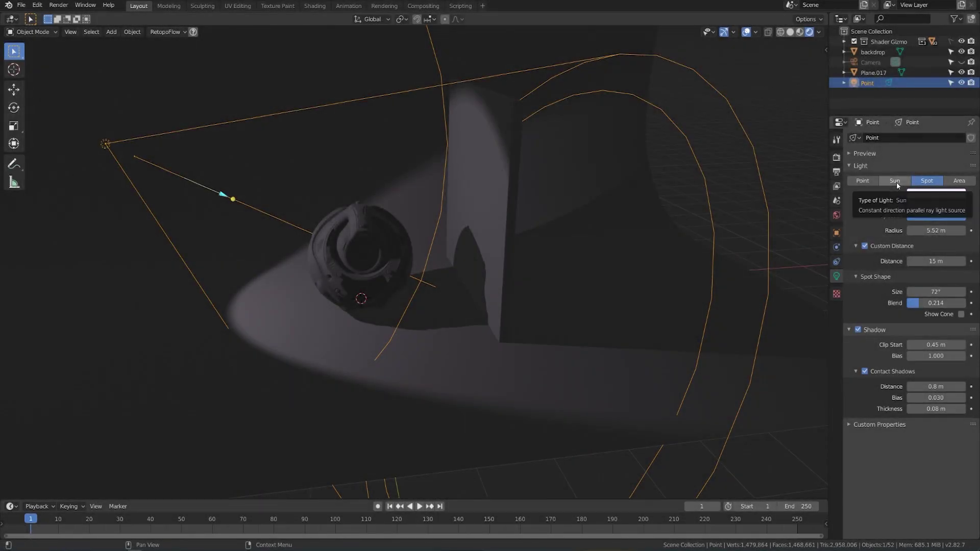
Change the light to a Sun lamp with Strength 1000
{"action": "left_click", "coordinate": [896, 183]}
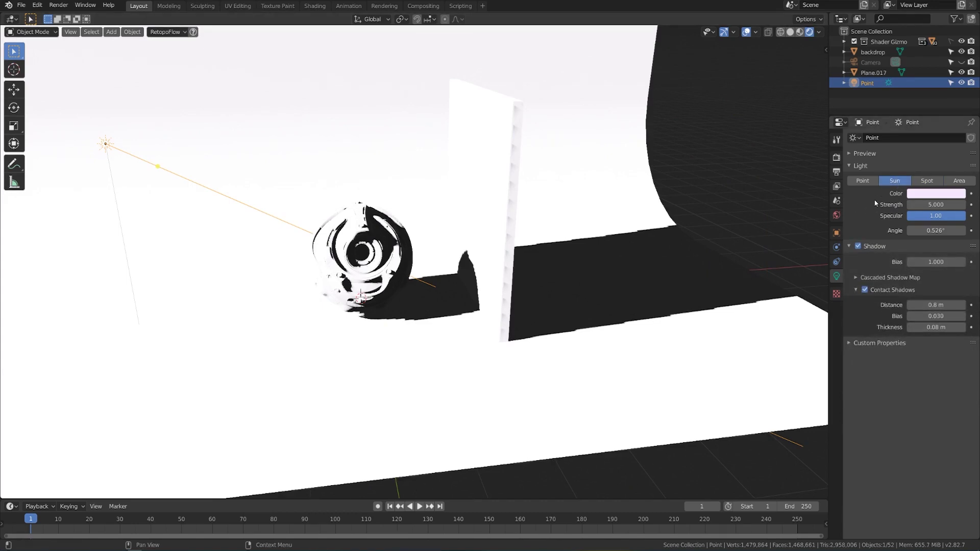
{"action": "left_click", "coordinate": [949, 206]}
{"action": "type", "text": "1000"}
{"action": "key", "text": "Return"}
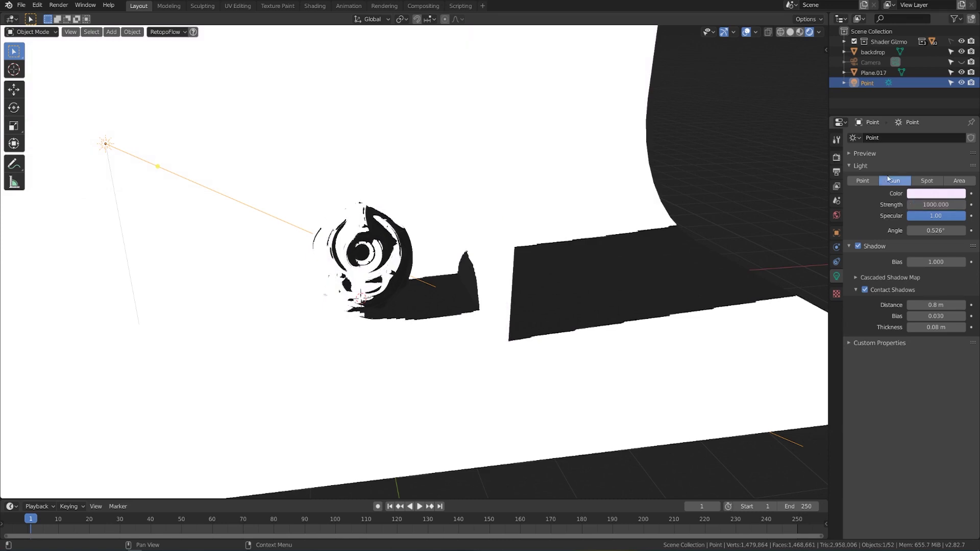
Lower the scene exposure to about -7.781 in Render Properties and collapse Color Management
{"action": "left_click", "coordinate": [836, 158]}
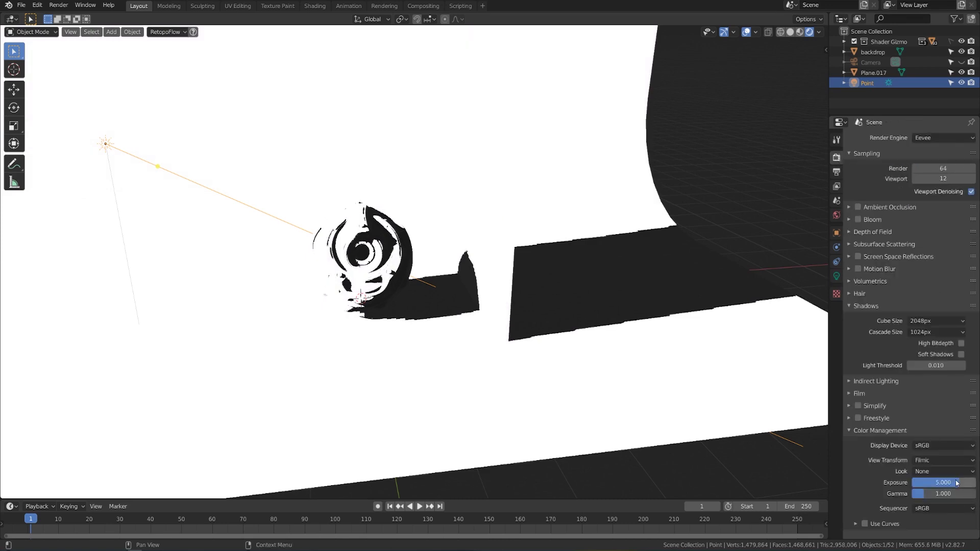
{"action": "left_click_drag", "start_coordinate": [945, 483], "coordinate": [917, 482]}
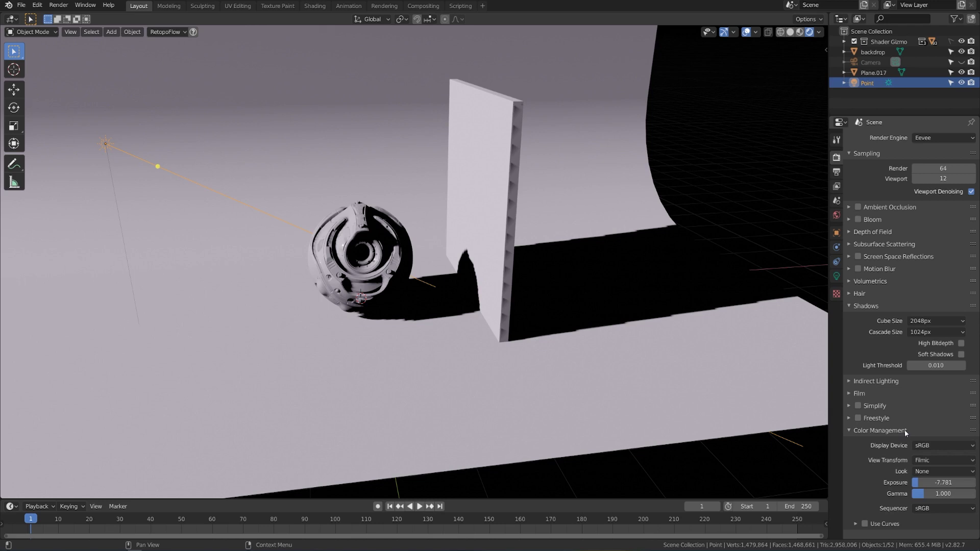
{"action": "left_click", "coordinate": [905, 431]}
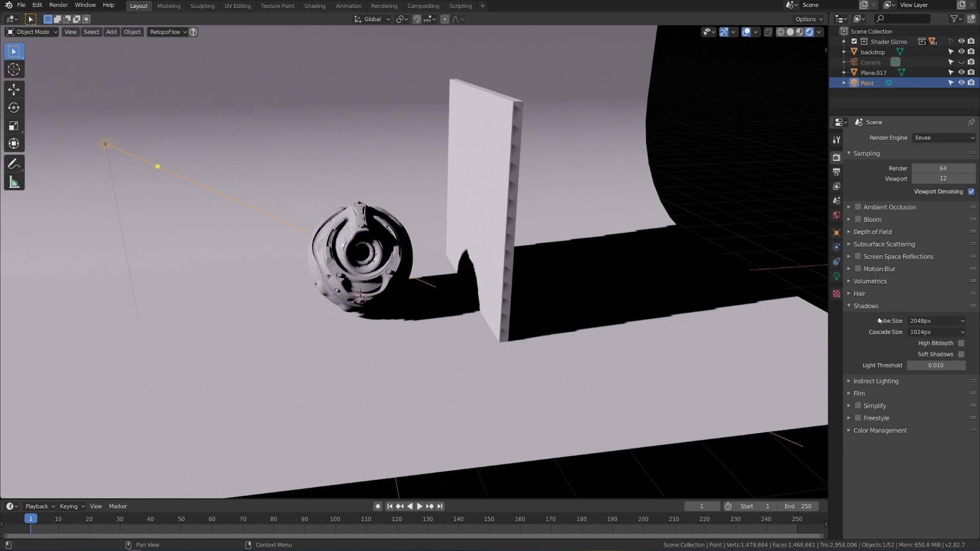
{"action": "left_click", "coordinate": [918, 333]}
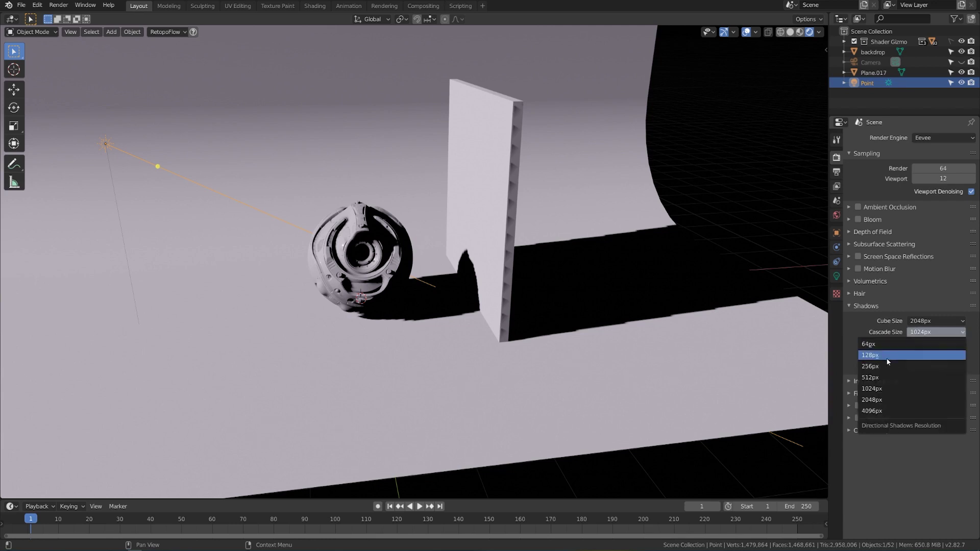
{"action": "left_click", "coordinate": [885, 366]}
{"action": "middle_click_drag", "start_coordinate": [643, 327], "coordinate": [611, 336]}
{"action": "left_click", "coordinate": [910, 332]}
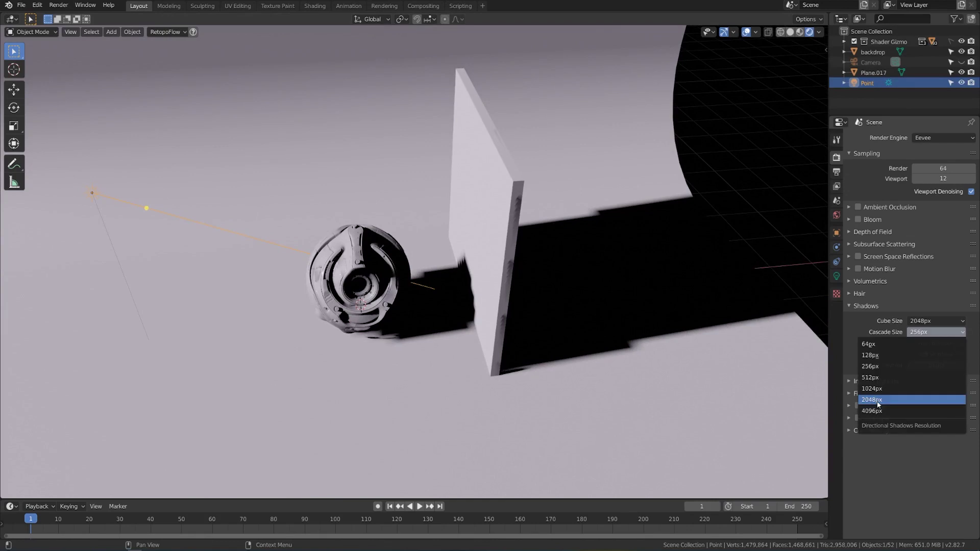
{"action": "left_click", "coordinate": [878, 404]}
{"action": "middle_click_drag", "start_coordinate": [555, 360], "coordinate": [574, 340]}
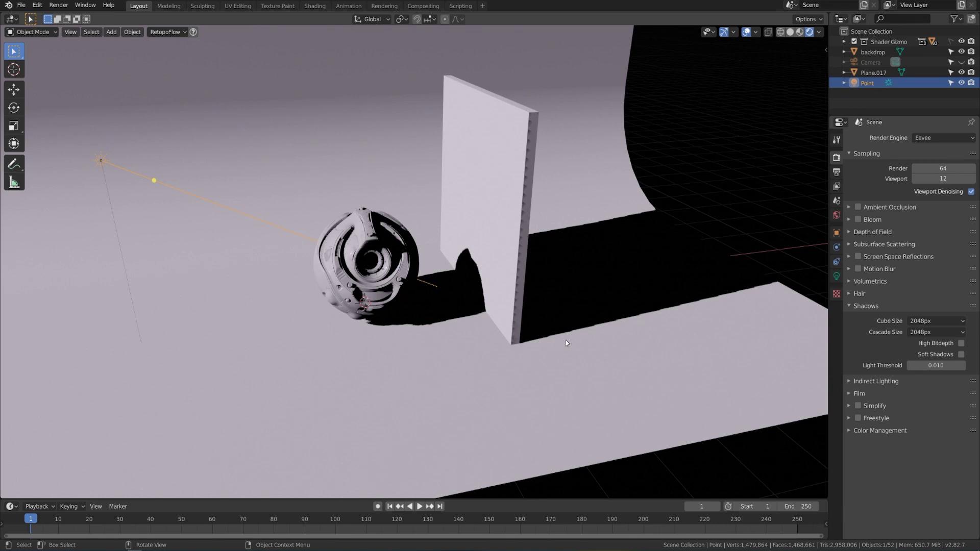
{"action": "left_click", "coordinate": [927, 332]}
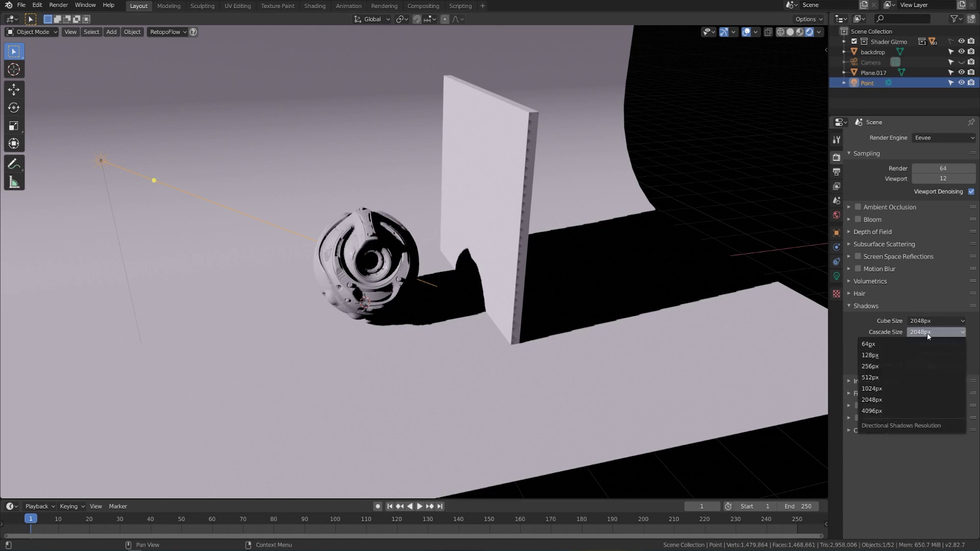
{"action": "left_click", "coordinate": [896, 391]}
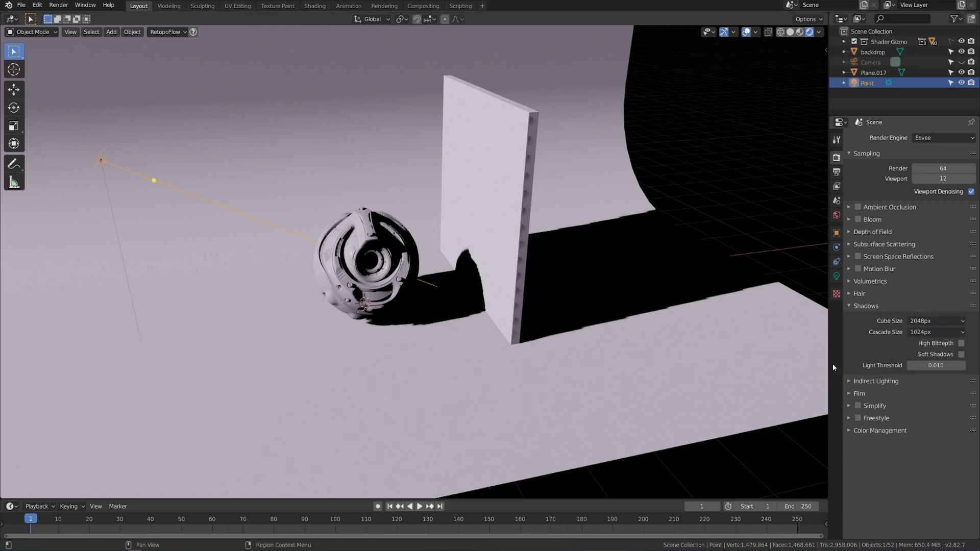
Expand the sun's Cascaded Shadow Map settings and switch Contact Shadows off
{"action": "left_click", "coordinate": [837, 277]}
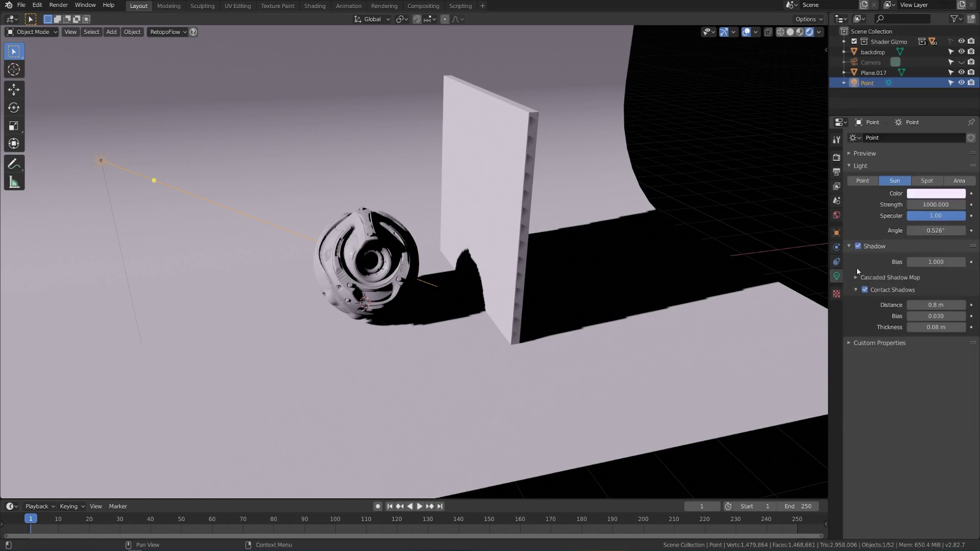
{"action": "left_click", "coordinate": [897, 279]}
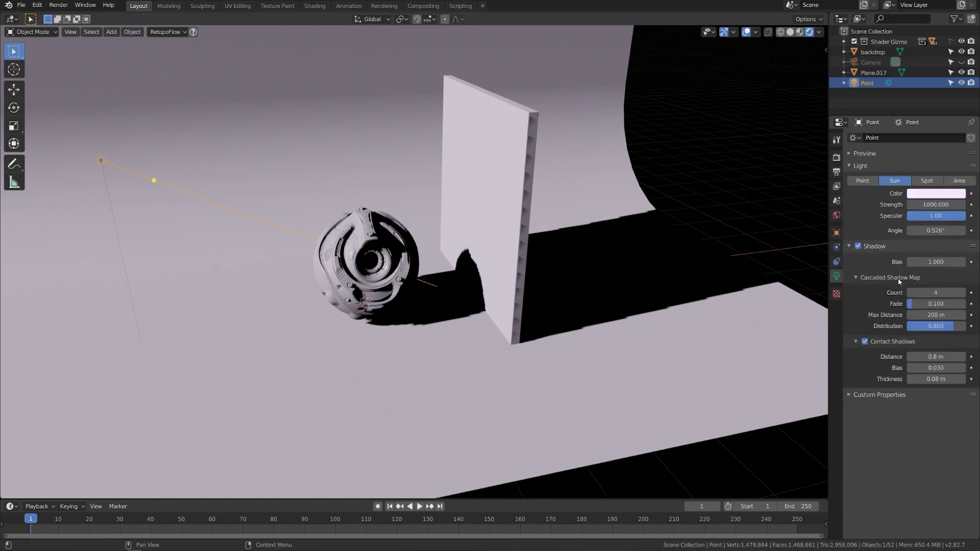
{"action": "left_click", "coordinate": [865, 342]}
{"action": "left_click", "coordinate": [865, 342]}
{"action": "left_click", "coordinate": [865, 342]}
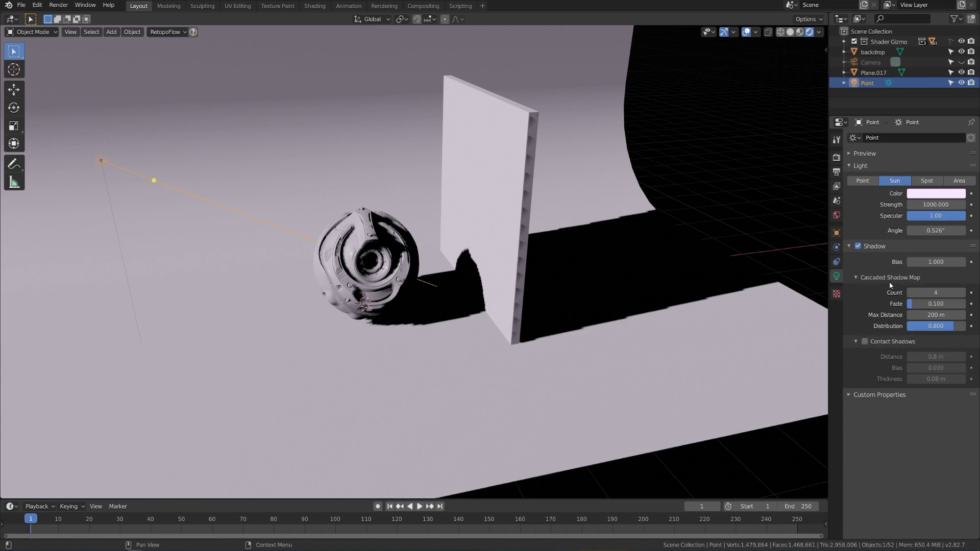
Reduce the cascaded shadow map Count from 4 to 1
{"action": "left_click_drag", "start_coordinate": [936, 292], "coordinate": [914, 292]}
{"action": "scroll", "coordinate": [627, 318], "scroll_direction": "down", "scroll_amount": 5}
{"action": "scroll", "coordinate": [627, 321], "scroll_direction": "down", "scroll_amount": 10}
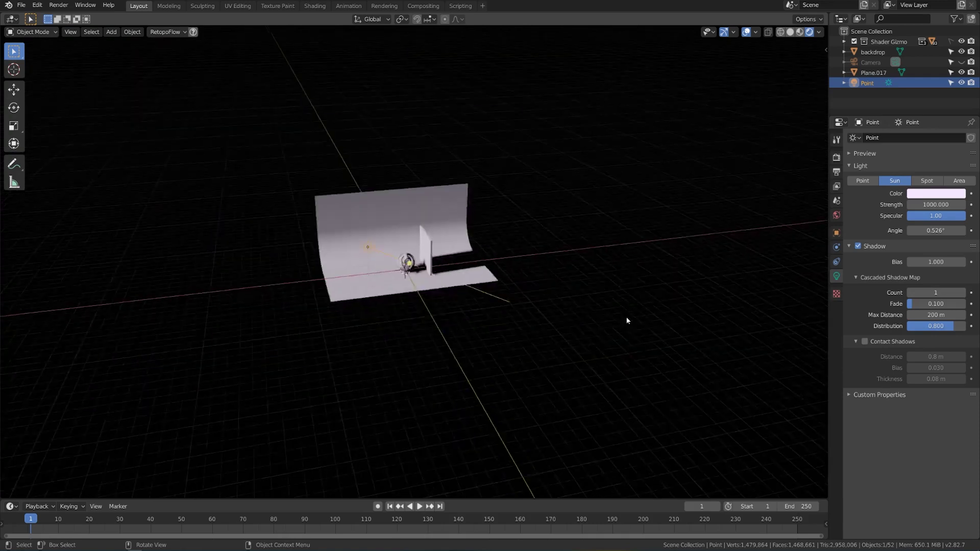
{"action": "scroll", "coordinate": [626, 343], "scroll_direction": "up", "scroll_amount": 15}
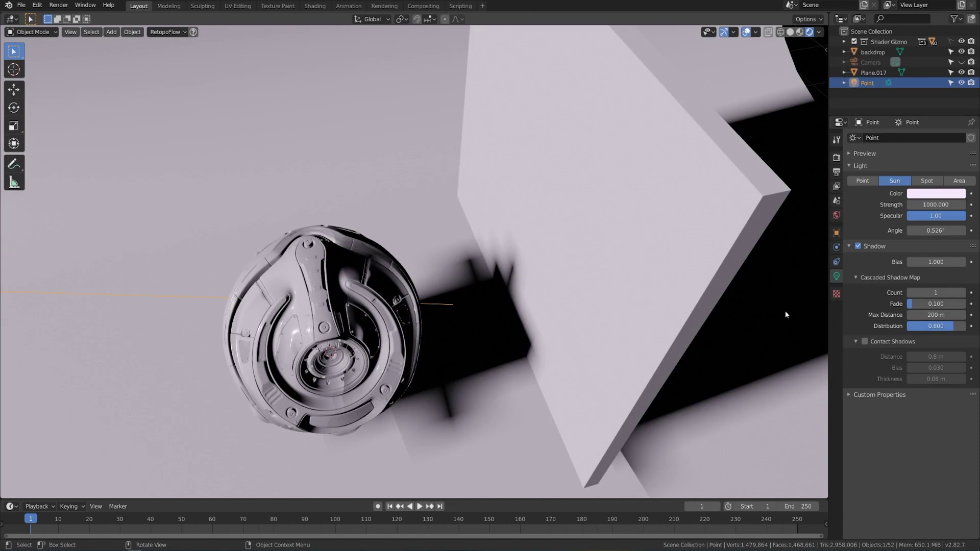
{"action": "scroll", "coordinate": [794, 311], "scroll_direction": "down", "scroll_amount": 3}
{"action": "middle_click_drag", "start_coordinate": [794, 310], "coordinate": [573, 344]}
{"action": "scroll", "coordinate": [560, 352], "scroll_direction": "down", "scroll_amount": 3}
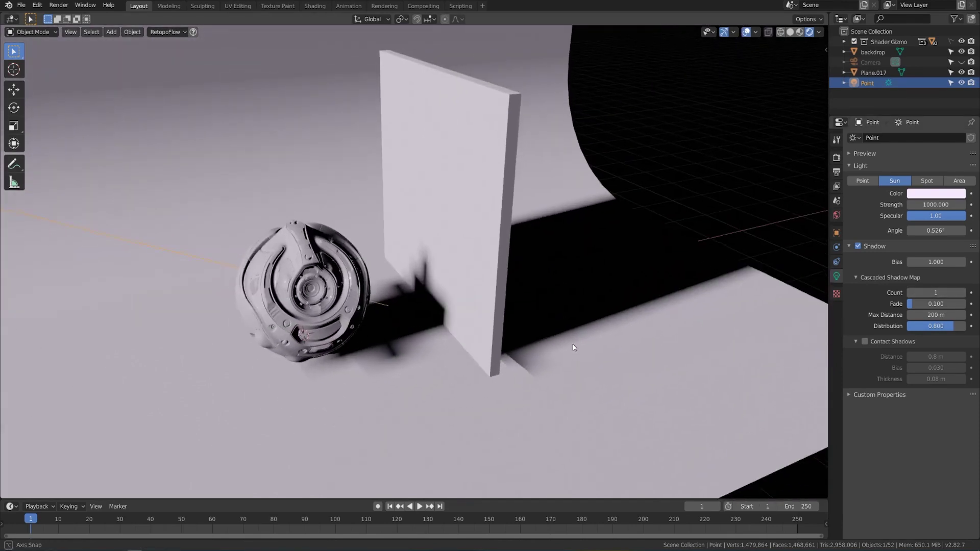
Raise the sun's cascade Count to 2 and inspect the sphere and wall shadows
{"action": "left_click", "coordinate": [963, 293]}
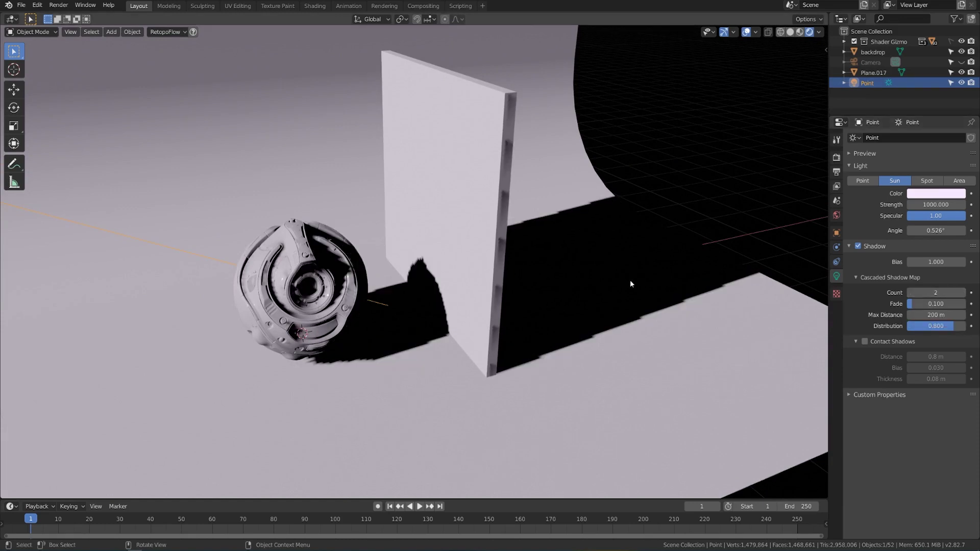
{"action": "middle_click_drag", "start_coordinate": [631, 279], "coordinate": [611, 330]}
{"action": "scroll", "coordinate": [610, 330], "scroll_direction": "down", "scroll_amount": 6}
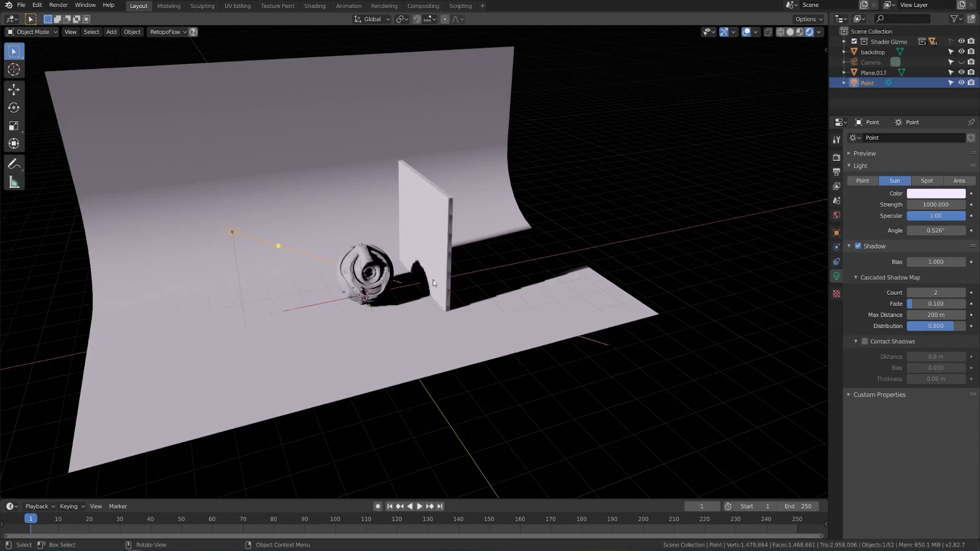
{"action": "scroll", "coordinate": [549, 333], "scroll_direction": "down", "scroll_amount": 2}
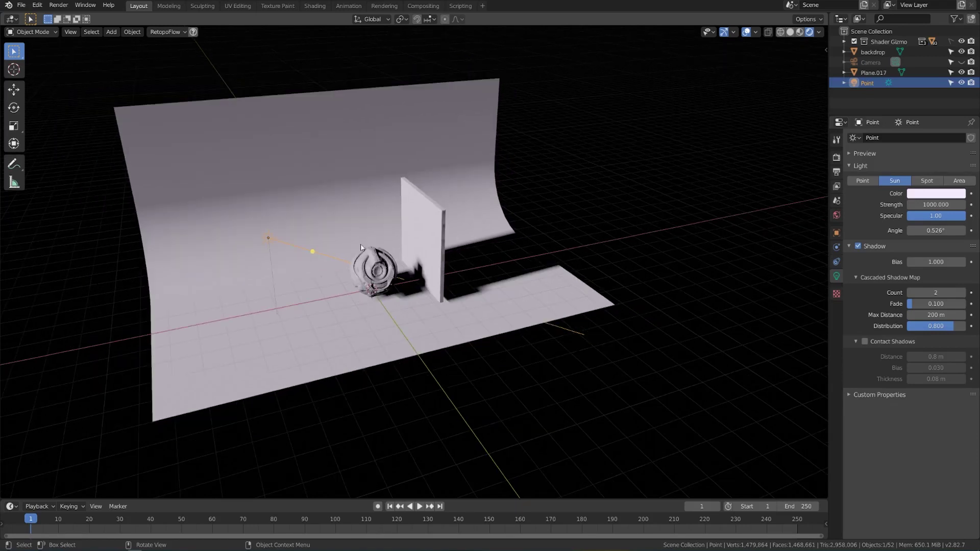
{"action": "scroll", "coordinate": [526, 273], "scroll_direction": "up", "scroll_amount": 1}
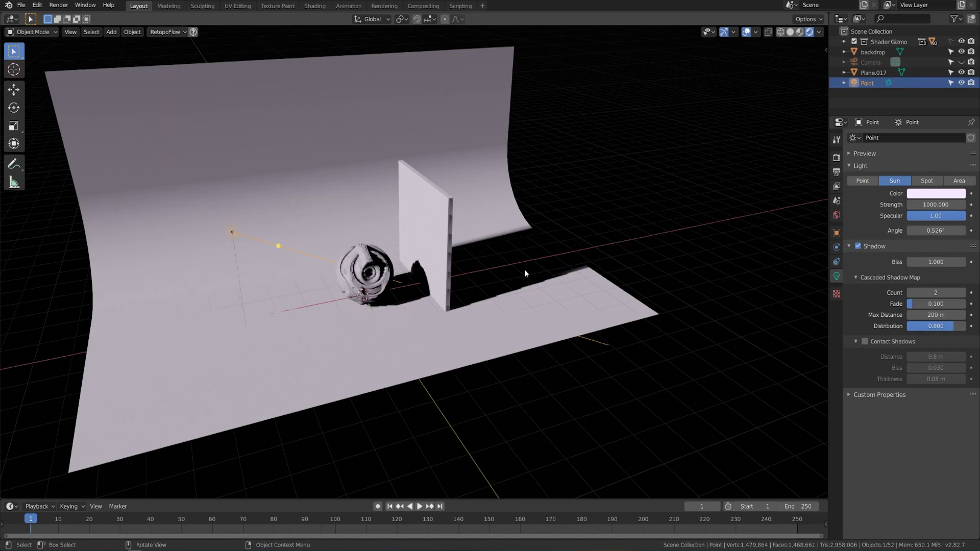
{"action": "scroll", "coordinate": [525, 273], "scroll_direction": "down", "scroll_amount": 4}
{"action": "scroll", "coordinate": [526, 273], "scroll_direction": "up", "scroll_amount": 7}
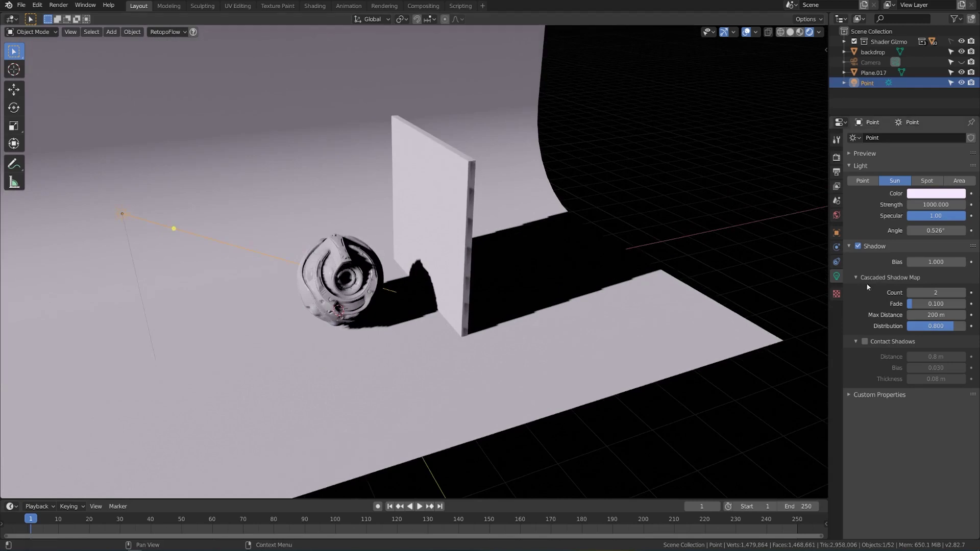
Raise the sun's cascade Count from 2 to 4 and compare the sharper shadows
{"action": "left_click", "coordinate": [964, 292]}
{"action": "left_click", "coordinate": [965, 293]}
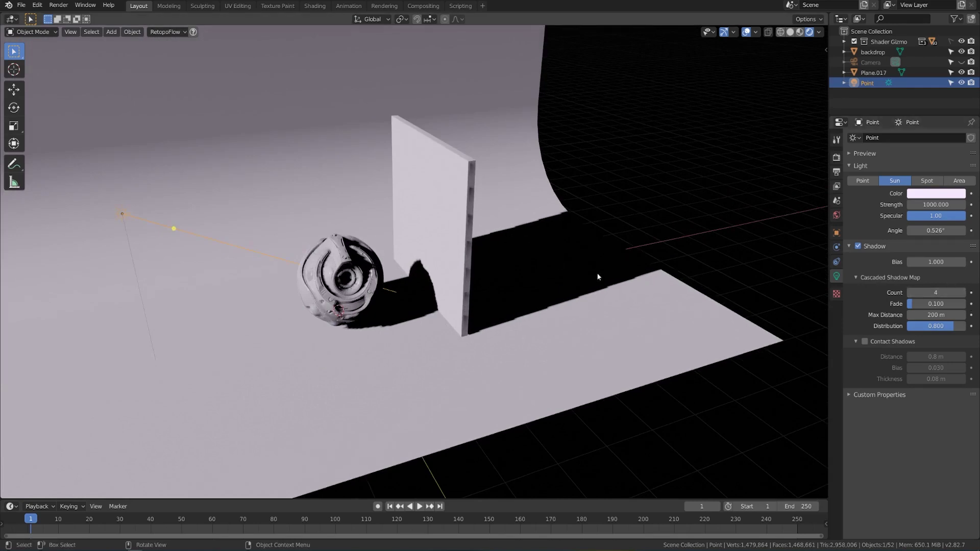
{"action": "scroll", "coordinate": [625, 273], "scroll_direction": "down", "scroll_amount": 5}
{"action": "scroll", "coordinate": [623, 274], "scroll_direction": "down", "scroll_amount": 2}
{"action": "scroll", "coordinate": [623, 273], "scroll_direction": "up", "scroll_amount": 2}
{"action": "scroll", "coordinate": [624, 274], "scroll_direction": "down", "scroll_amount": 4}
{"action": "mouse_move", "coordinate": [624, 274]}
{"action": "middle_mouse_down"}
{"action": "mouse_move", "coordinate": [596, 277]}
{"action": "mouse_move", "coordinate": [612, 282]}
{"action": "middle_mouse_up"}
{"action": "scroll", "coordinate": [612, 283], "scroll_direction": "up", "scroll_amount": 1}
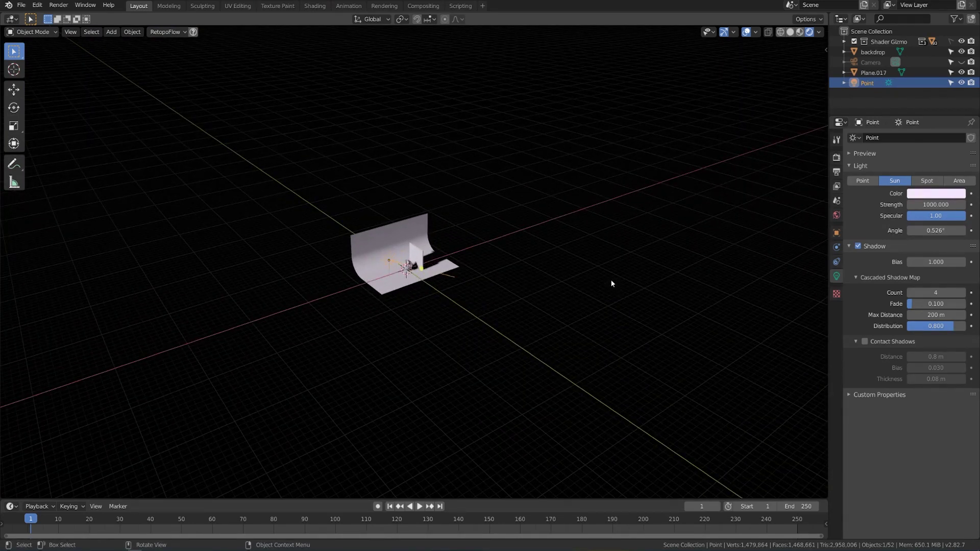
{"action": "scroll", "coordinate": [559, 306], "scroll_direction": "up", "scroll_amount": 8}
{"action": "scroll", "coordinate": [560, 309], "scroll_direction": "up", "scroll_amount": 3}
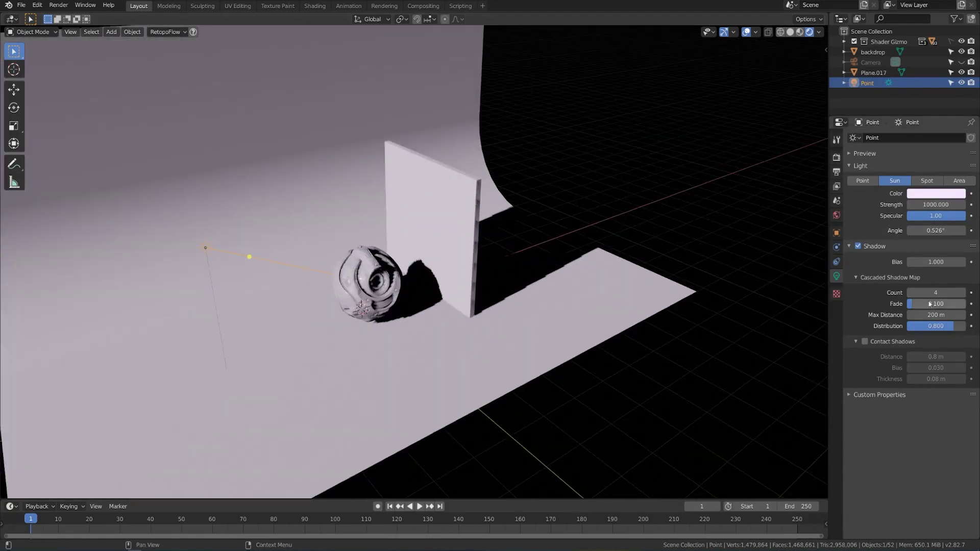
{"action": "scroll", "coordinate": [653, 295], "scroll_direction": "down", "scroll_amount": 8}
{"action": "scroll", "coordinate": [654, 295], "scroll_direction": "up", "scroll_amount": 5}
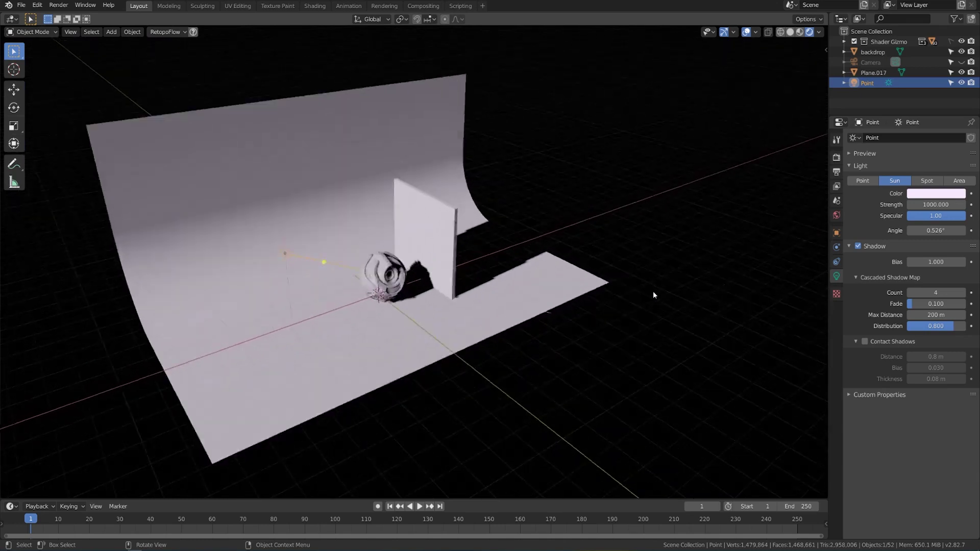
{"action": "scroll", "coordinate": [653, 295], "scroll_direction": "down", "scroll_amount": 6}
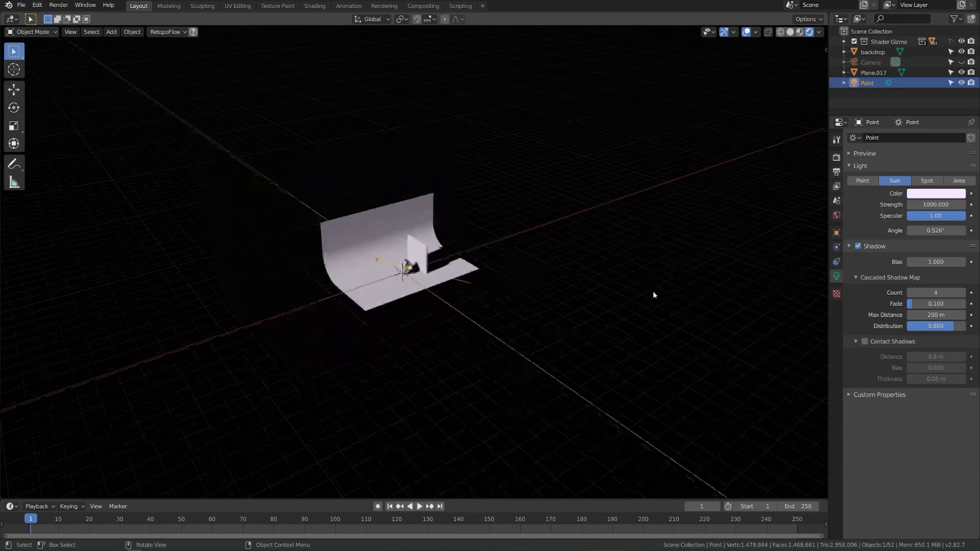
{"action": "scroll", "coordinate": [653, 294], "scroll_direction": "up", "scroll_amount": 4}
{"action": "left_click_drag", "start_coordinate": [944, 304], "coordinate": [914, 304]}
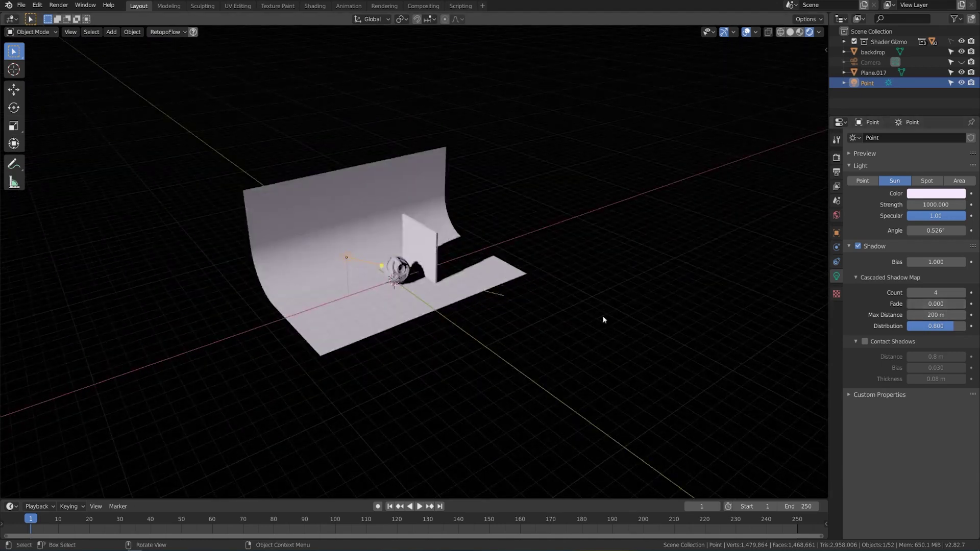
{"action": "scroll", "coordinate": [590, 305], "scroll_direction": "down", "scroll_amount": 3}
{"action": "scroll", "coordinate": [590, 305], "scroll_direction": "up", "scroll_amount": 2}
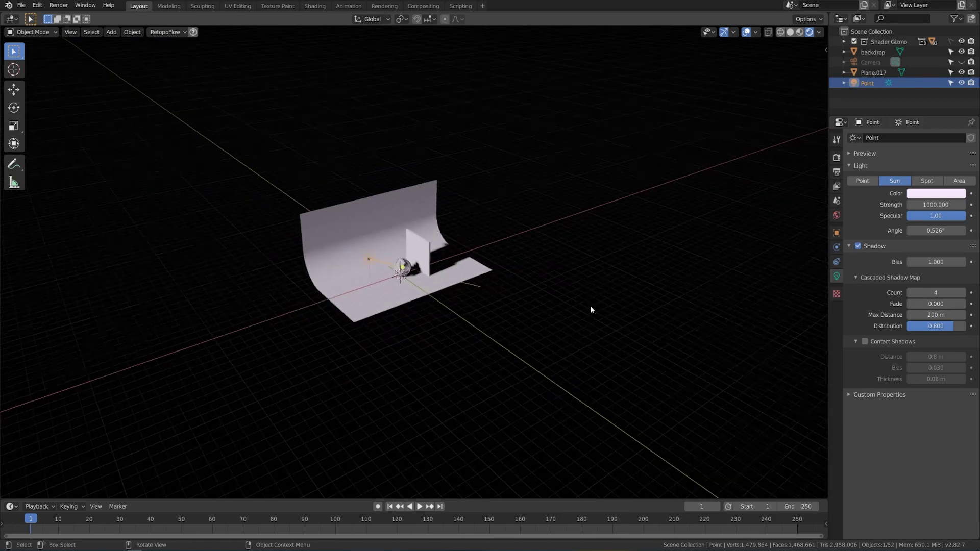
{"action": "left_click_drag", "start_coordinate": [919, 303], "coordinate": [940, 304], "text": "shift"}
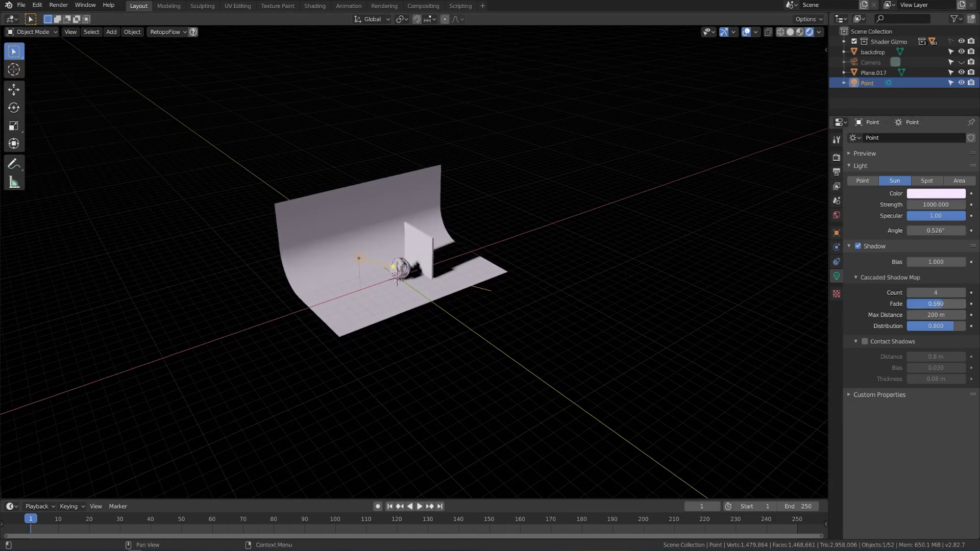
{"action": "scroll", "coordinate": [629, 324], "scroll_direction": "up", "scroll_amount": 3}
{"action": "scroll", "coordinate": [629, 324], "scroll_direction": "down", "scroll_amount": 3}
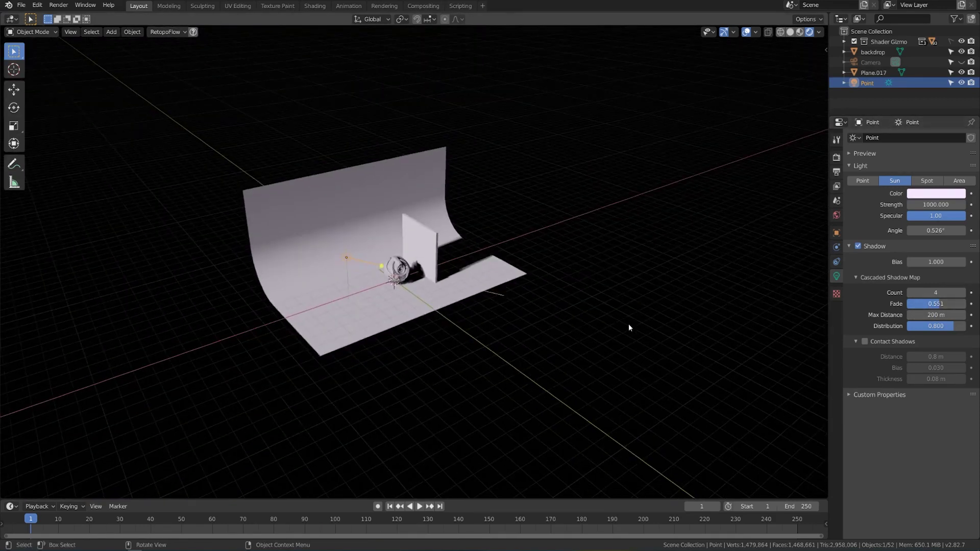
{"action": "scroll", "coordinate": [489, 279], "scroll_direction": "up", "scroll_amount": 2}
{"action": "scroll", "coordinate": [489, 279], "scroll_direction": "down", "scroll_amount": 2}
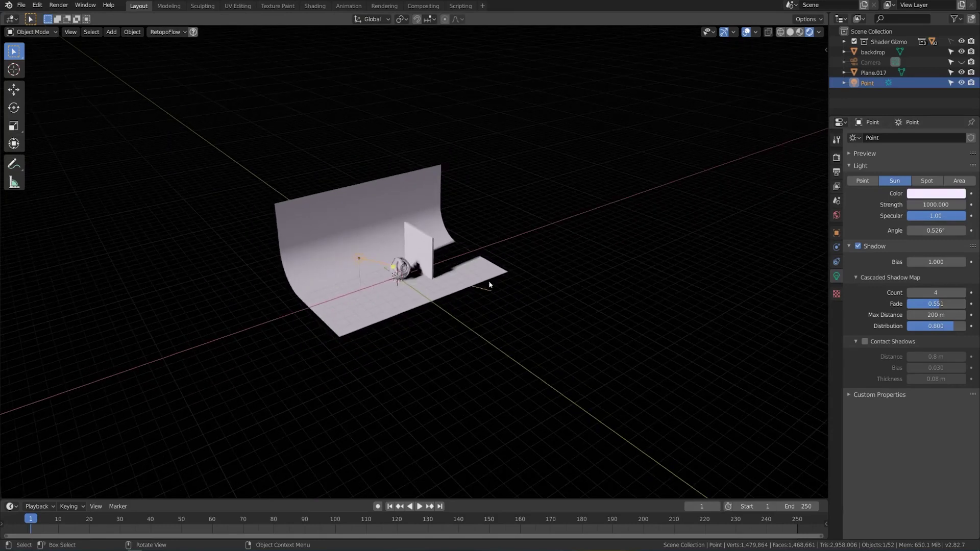
{"action": "left_click", "coordinate": [936, 304]}
{"action": "type", "text": "1"}
{"action": "key", "text": "Return"}
{"action": "scroll", "coordinate": [514, 282], "scroll_direction": "up", "scroll_amount": 3}
{"action": "scroll", "coordinate": [514, 284], "scroll_direction": "down", "scroll_amount": 4}
{"action": "scroll", "coordinate": [515, 284], "scroll_direction": "up", "scroll_amount": 4}
{"action": "scroll", "coordinate": [514, 284], "scroll_direction": "down", "scroll_amount": 3}
{"action": "scroll", "coordinate": [514, 284], "scroll_direction": "up", "scroll_amount": 4}
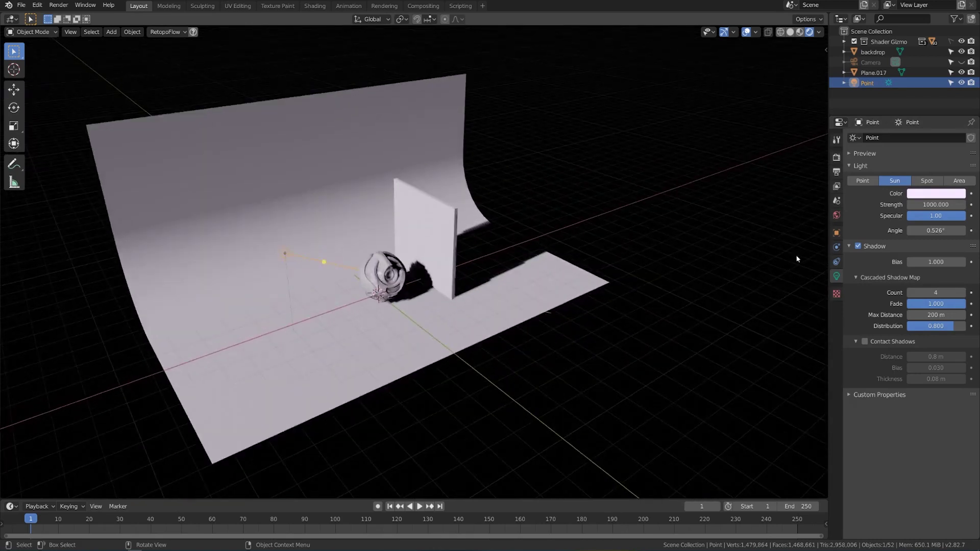
{"action": "left_click_drag", "start_coordinate": [944, 304], "coordinate": [914, 304]}
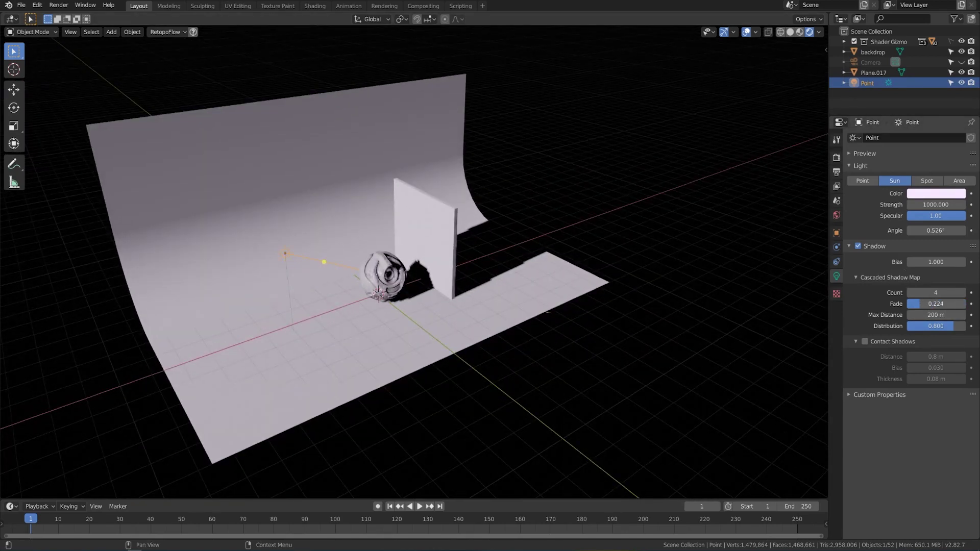
{"action": "left_click", "coordinate": [936, 304]}
{"action": "type", "text": "0.1"}
{"action": "key", "text": "Return"}
{"action": "scroll", "coordinate": [593, 358], "scroll_direction": "down", "scroll_amount": 4}
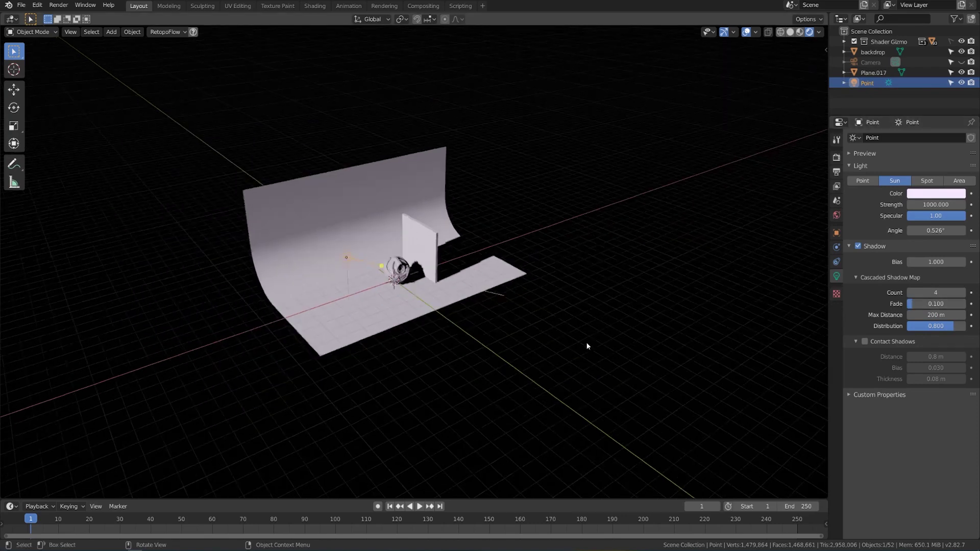
{"action": "scroll", "coordinate": [587, 343], "scroll_direction": "up", "scroll_amount": 3}
{"action": "scroll", "coordinate": [587, 346], "scroll_direction": "down", "scroll_amount": 2}
{"action": "scroll", "coordinate": [587, 346], "scroll_direction": "up", "scroll_amount": 4}
{"action": "left_click", "coordinate": [912, 315]}
{"action": "type", "text": "50"}
{"action": "key", "text": "Return"}
{"action": "scroll", "coordinate": [646, 338], "scroll_direction": "down", "scroll_amount": 6}
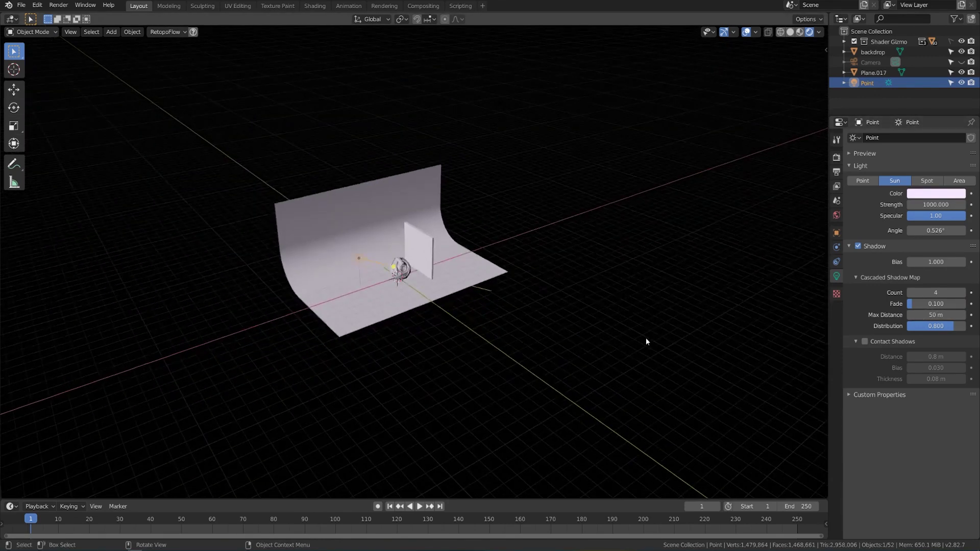
{"action": "scroll", "coordinate": [646, 341], "scroll_direction": "up", "scroll_amount": 2}
{"action": "scroll", "coordinate": [646, 341], "scroll_direction": "down", "scroll_amount": 2}
{"action": "scroll", "coordinate": [646, 341], "scroll_direction": "up", "scroll_amount": 3}
{"action": "scroll", "coordinate": [646, 341], "scroll_direction": "up", "scroll_amount": 2}
{"action": "scroll", "coordinate": [646, 341], "scroll_direction": "down", "scroll_amount": 7}
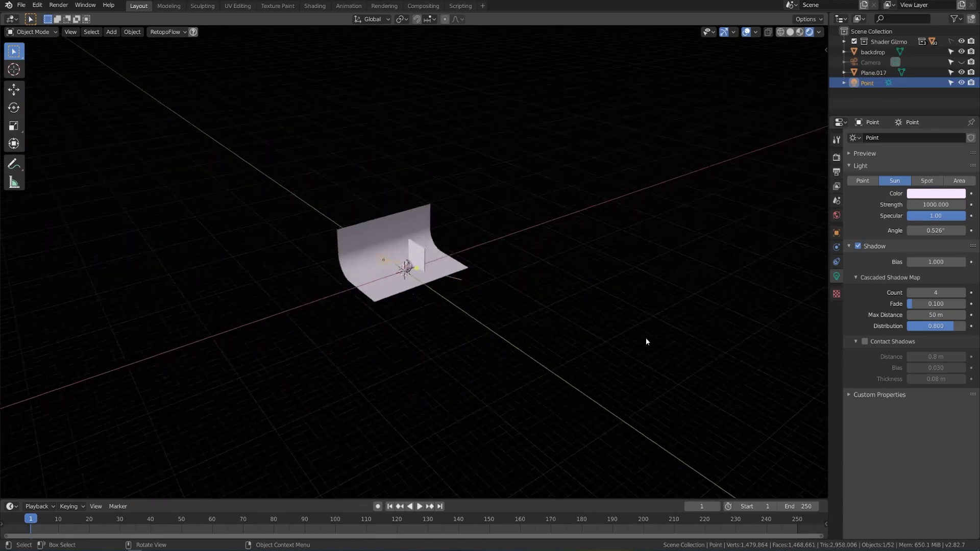
{"action": "scroll", "coordinate": [647, 342], "scroll_direction": "down", "scroll_amount": 5}
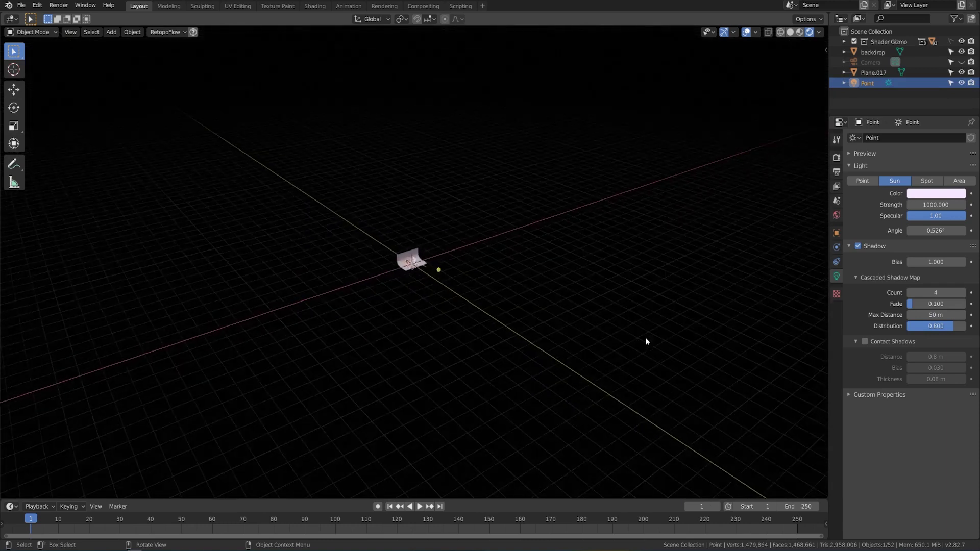
{"action": "left_click", "coordinate": [938, 315]}
{"action": "type", "text": "200"}
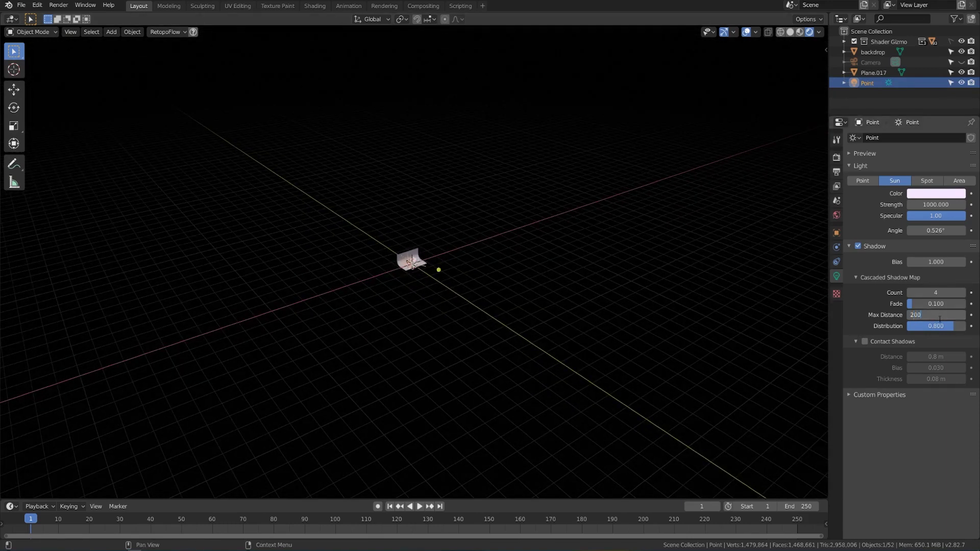
{"action": "key", "text": "Return"}
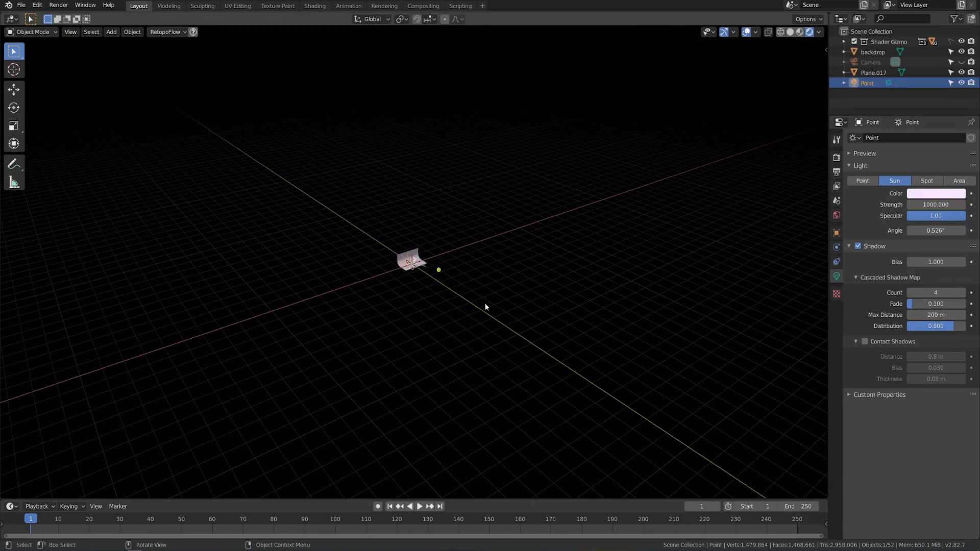
Orbit and pan the view to a higher side view of the wall and sphere
{"action": "scroll", "coordinate": [499, 304], "scroll_direction": "up", "scroll_amount": 5}
{"action": "scroll", "coordinate": [500, 309], "scroll_direction": "up", "scroll_amount": 8}
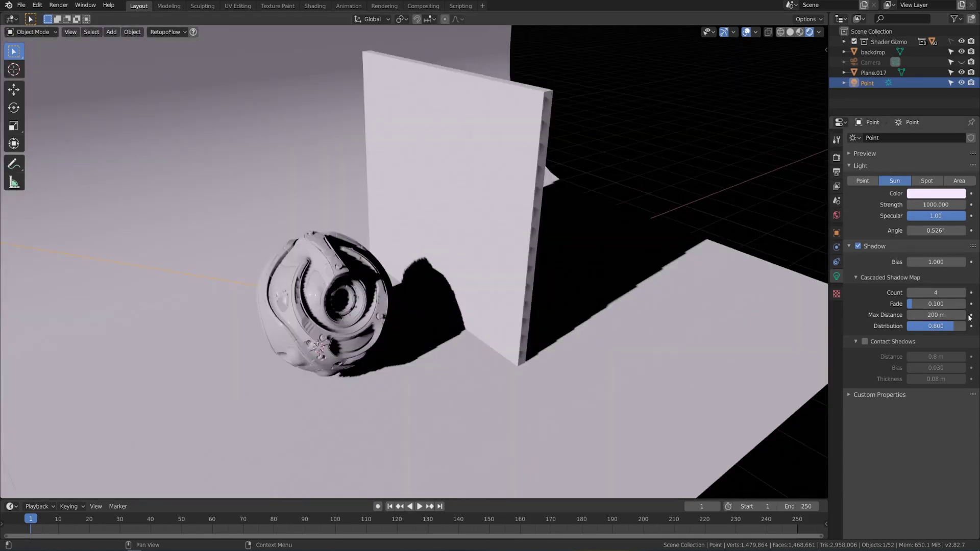
{"action": "scroll", "coordinate": [542, 323], "scroll_direction": "down", "scroll_amount": 4}
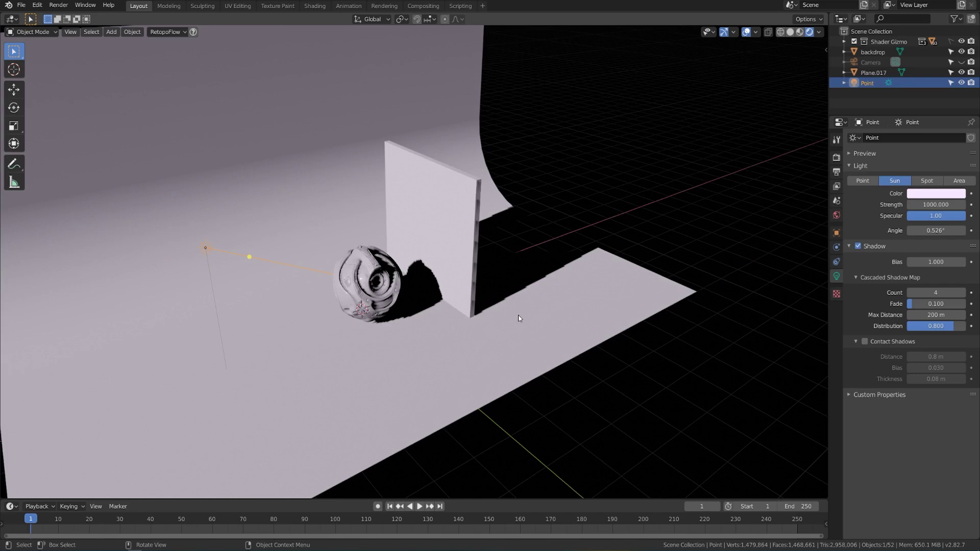
{"action": "middle_click_drag", "start_coordinate": [545, 313], "coordinate": [257, 274]}
{"action": "middle_click_drag", "start_coordinate": [366, 287], "coordinate": [542, 261]}
{"action": "middle_click_drag", "start_coordinate": [600, 290], "coordinate": [679, 274], "text": "shift"}
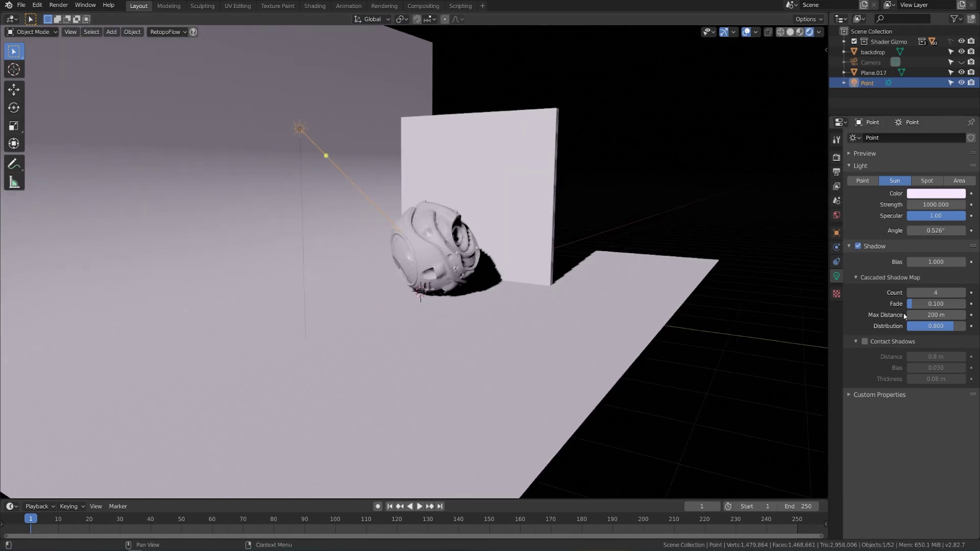
Set the cascade Max Distance to 50 m and compare the resulting shadows
{"action": "left_click", "coordinate": [942, 314]}
{"action": "type", "text": "50"}
{"action": "key", "text": "Return"}
{"action": "scroll", "coordinate": [693, 307], "scroll_direction": "up", "scroll_amount": 2}
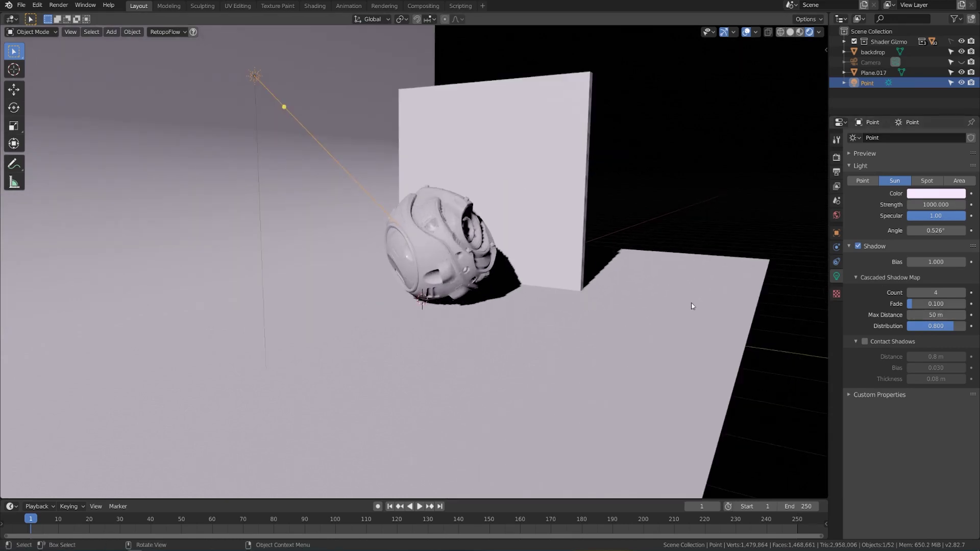
{"action": "scroll", "coordinate": [672, 317], "scroll_direction": "up", "scroll_amount": 6}
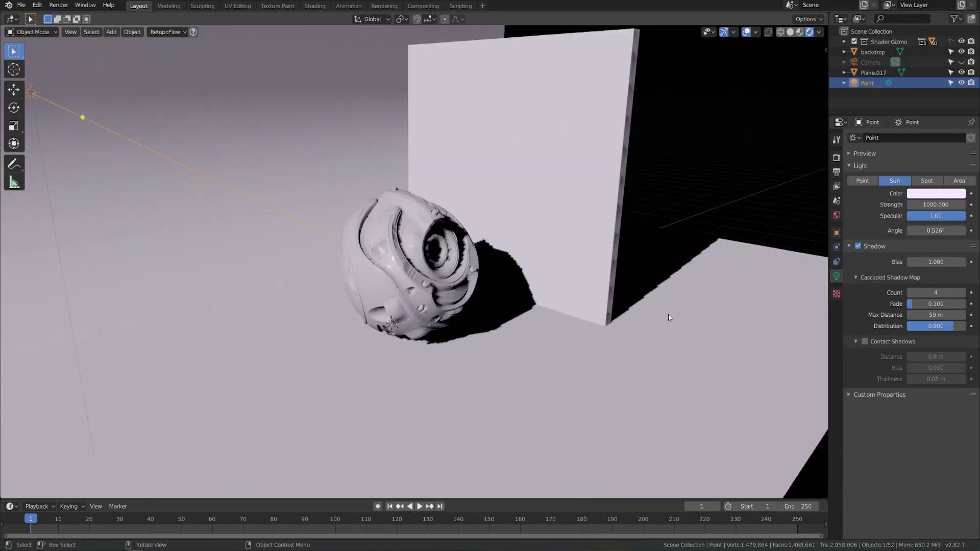
{"action": "scroll", "coordinate": [670, 318], "scroll_direction": "down", "scroll_amount": 6}
{"action": "scroll", "coordinate": [670, 317], "scroll_direction": "up", "scroll_amount": 5}
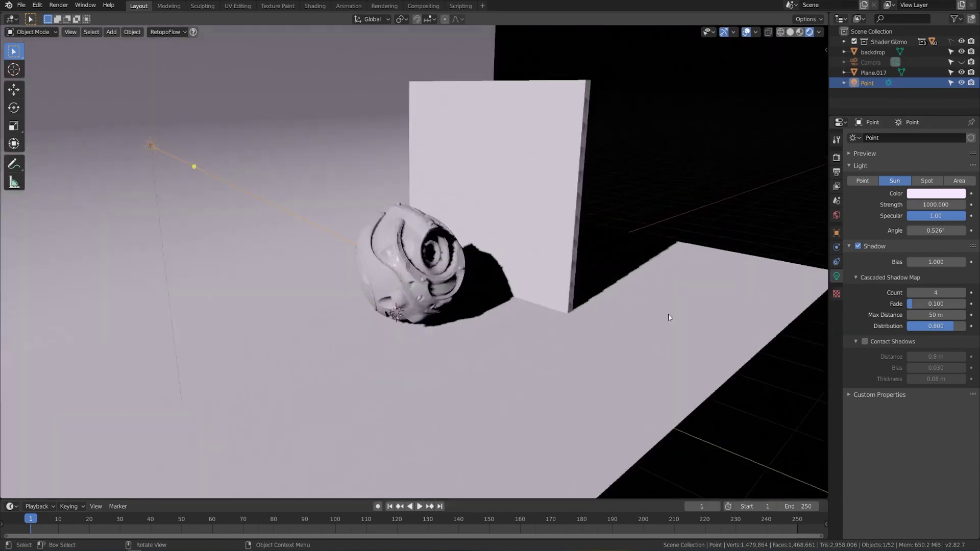
{"action": "scroll", "coordinate": [669, 317], "scroll_direction": "down", "scroll_amount": 5}
{"action": "scroll", "coordinate": [669, 317], "scroll_direction": "up", "scroll_amount": 5}
{"action": "scroll", "coordinate": [669, 318], "scroll_direction": "down", "scroll_amount": 5}
{"action": "scroll", "coordinate": [668, 317], "scroll_direction": "up", "scroll_amount": 5}
{"action": "scroll", "coordinate": [669, 316], "scroll_direction": "down", "scroll_amount": 5}
{"action": "scroll", "coordinate": [669, 316], "scroll_direction": "up", "scroll_amount": 5}
Raise cascade Max Distance to 100 m, then try lower and higher Distribution values, settling at 0.800
{"action": "left_click_drag", "start_coordinate": [922, 315], "coordinate": [929, 315]}
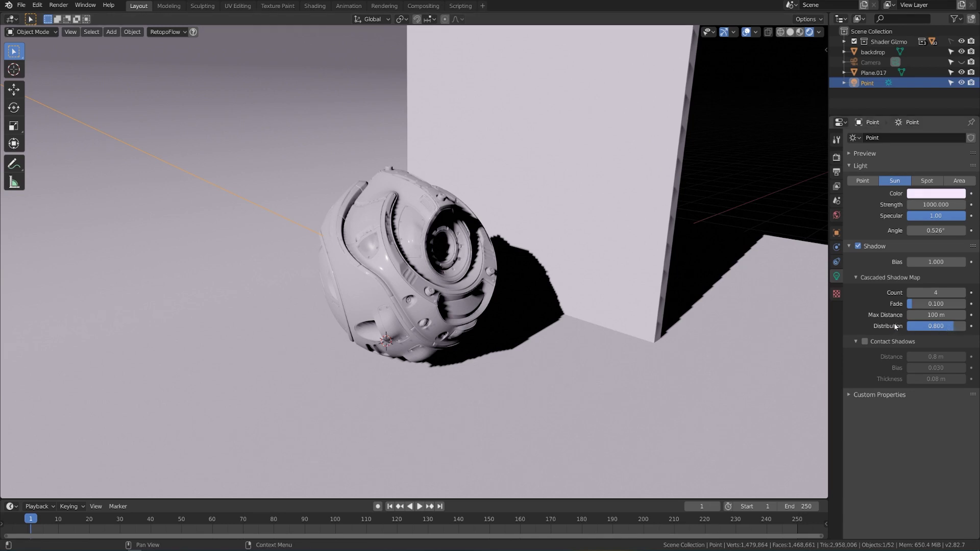
{"action": "left_click_drag", "start_coordinate": [951, 327], "coordinate": [924, 327]}
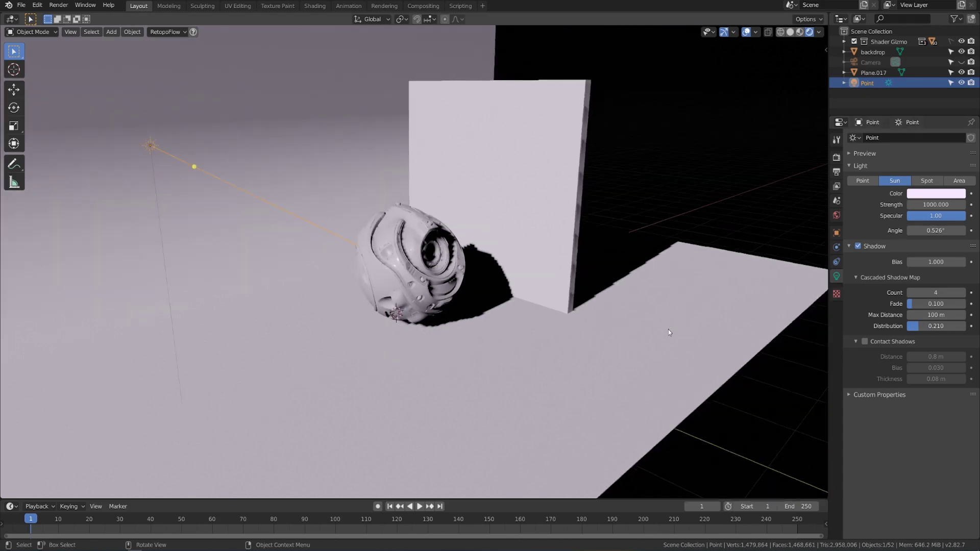
{"action": "scroll", "coordinate": [669, 330], "scroll_direction": "down", "scroll_amount": 8}
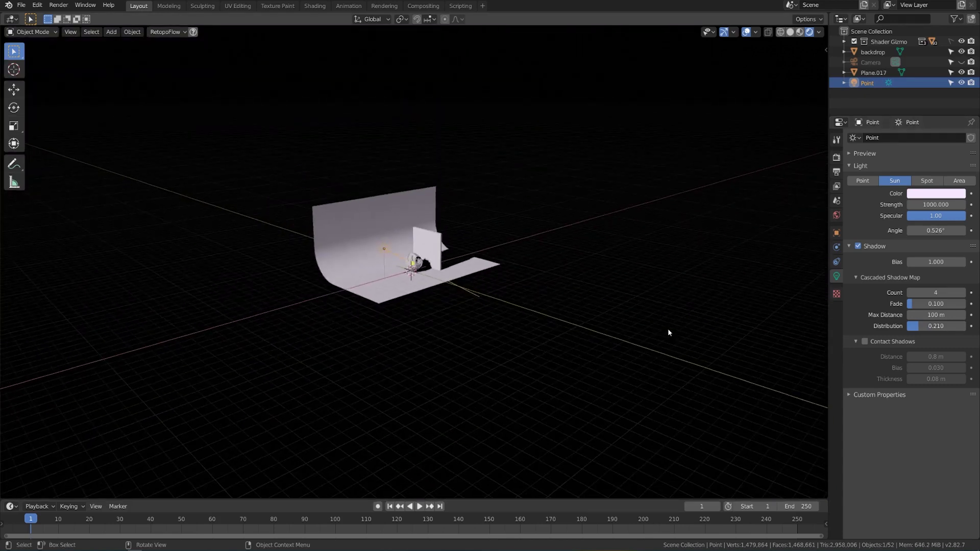
{"action": "scroll", "coordinate": [668, 329], "scroll_direction": "up", "scroll_amount": 10}
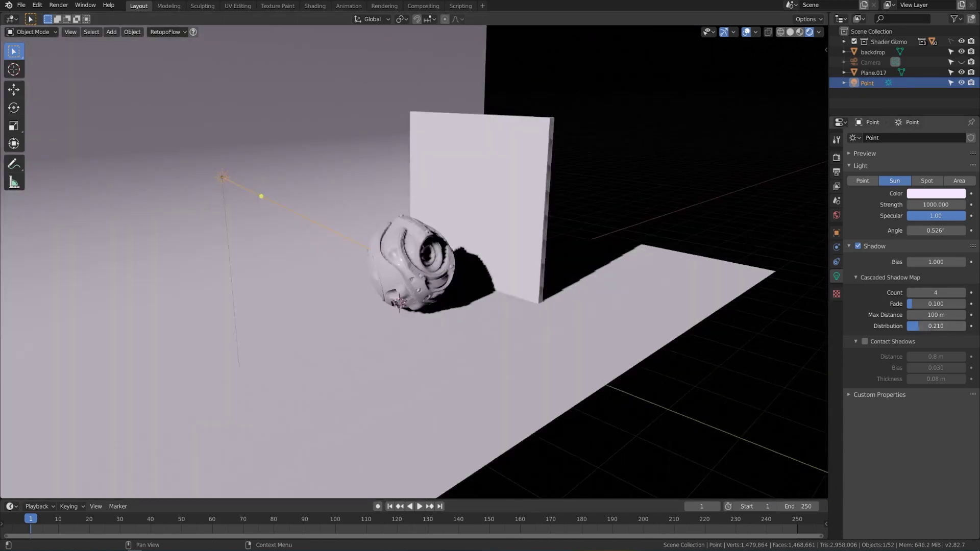
{"action": "left_click_drag", "start_coordinate": [919, 325], "coordinate": [959, 326]}
{"action": "scroll", "coordinate": [569, 309], "scroll_direction": "up", "scroll_amount": 2}
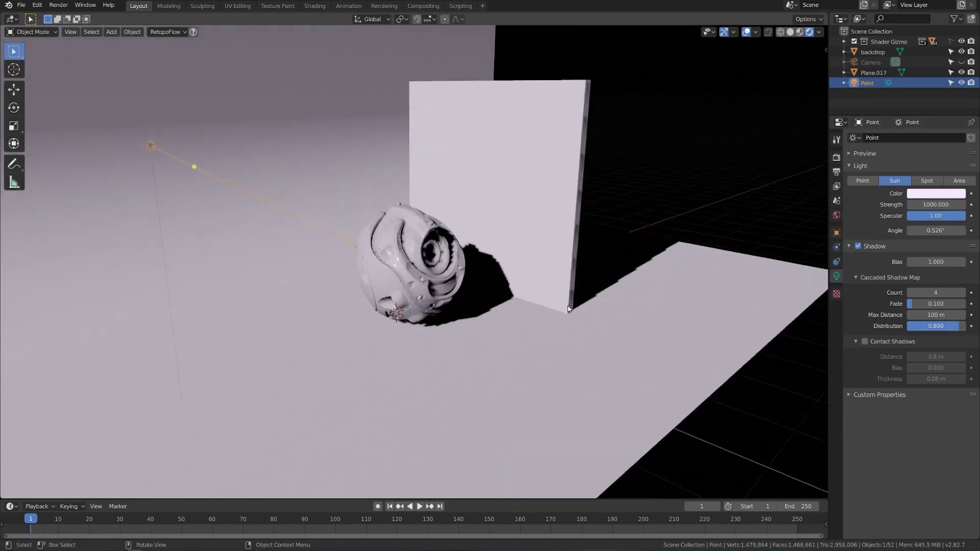
{"action": "scroll", "coordinate": [568, 308], "scroll_direction": "up", "scroll_amount": 8}
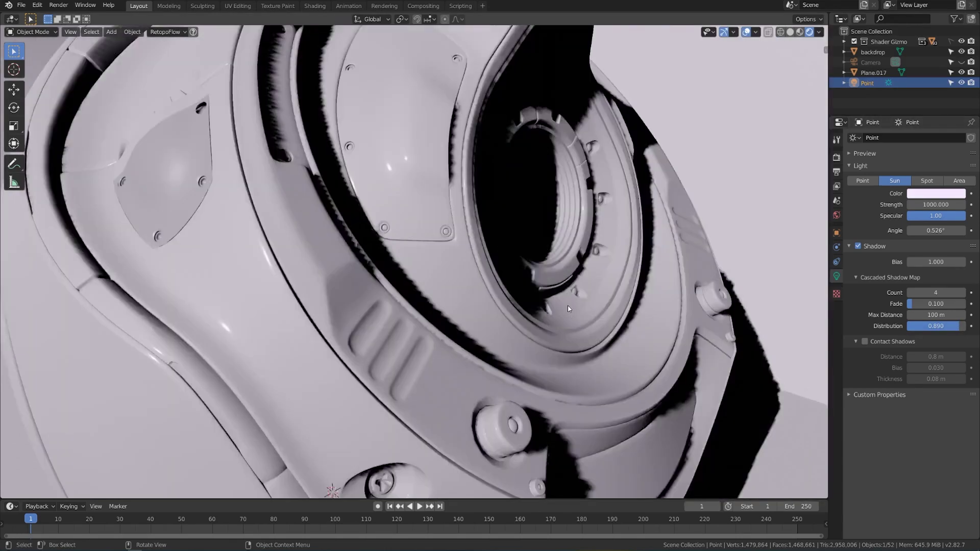
{"action": "scroll", "coordinate": [569, 309], "scroll_direction": "down", "scroll_amount": 10}
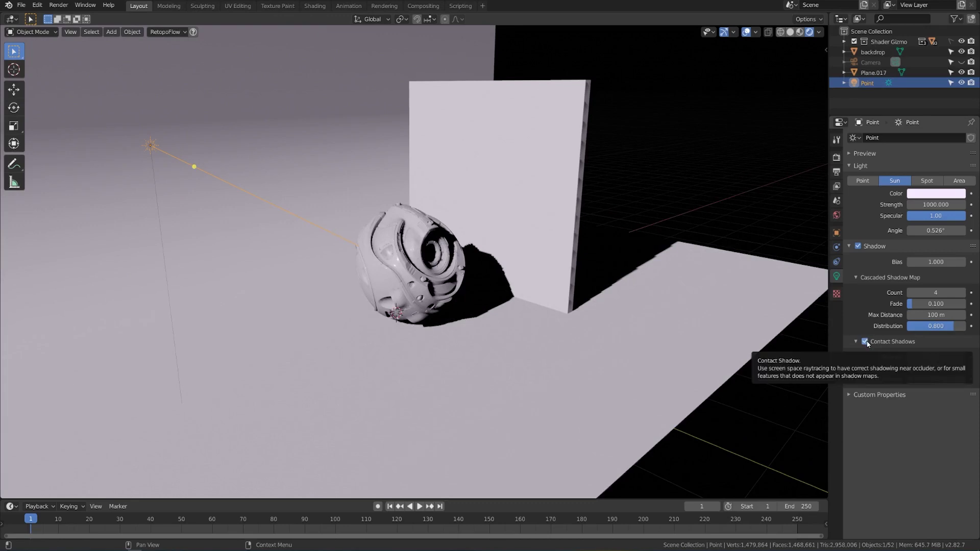
Orbit the view around the sphere and wall to inspect the shadows
{"action": "middle_click_drag", "start_coordinate": [777, 338], "coordinate": [704, 342]}
{"action": "middle_click_drag", "start_coordinate": [580, 329], "coordinate": [658, 331]}
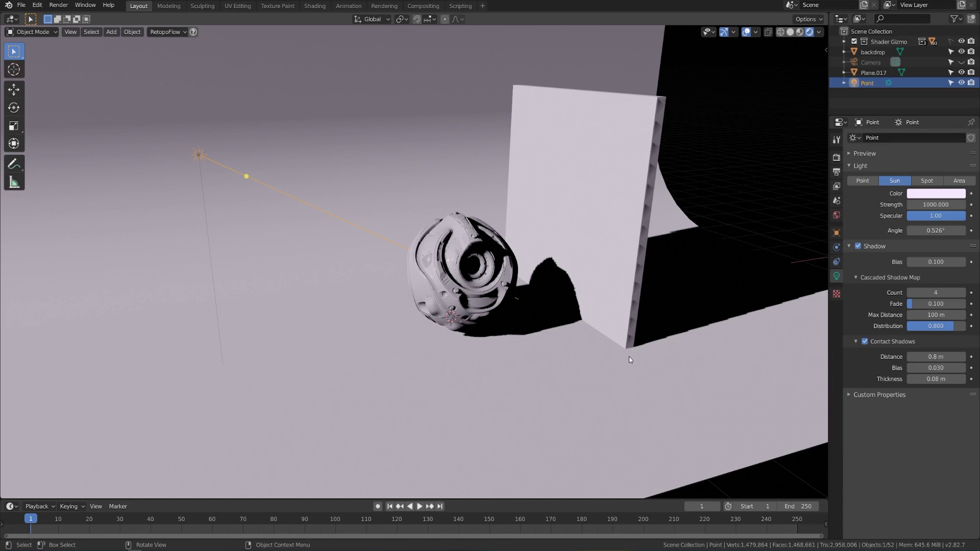
Enable Soft Shadows in the Eevee render settings
{"action": "left_click", "coordinate": [838, 158]}
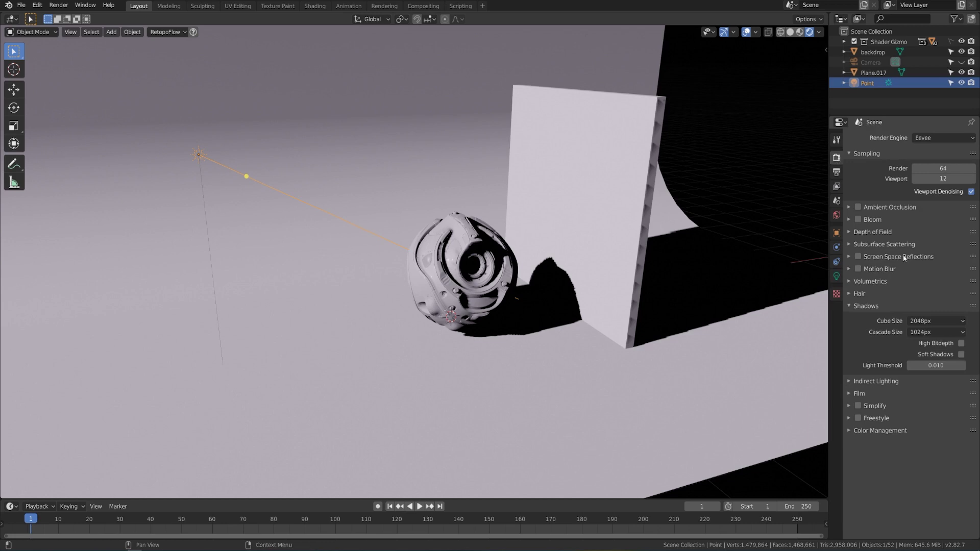
{"action": "left_click", "coordinate": [961, 355]}
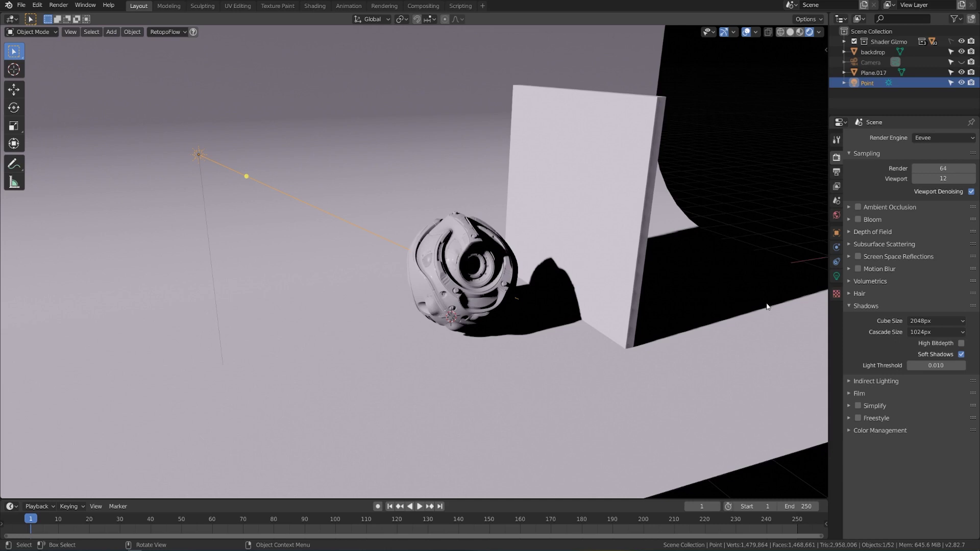
{"action": "middle_click_drag", "start_coordinate": [652, 280], "coordinate": [617, 345]}
Rotate the sun around the Z axis to shift the sphere's shadow
{"action": "key", "text": "r"}
{"action": "key", "text": "z"}
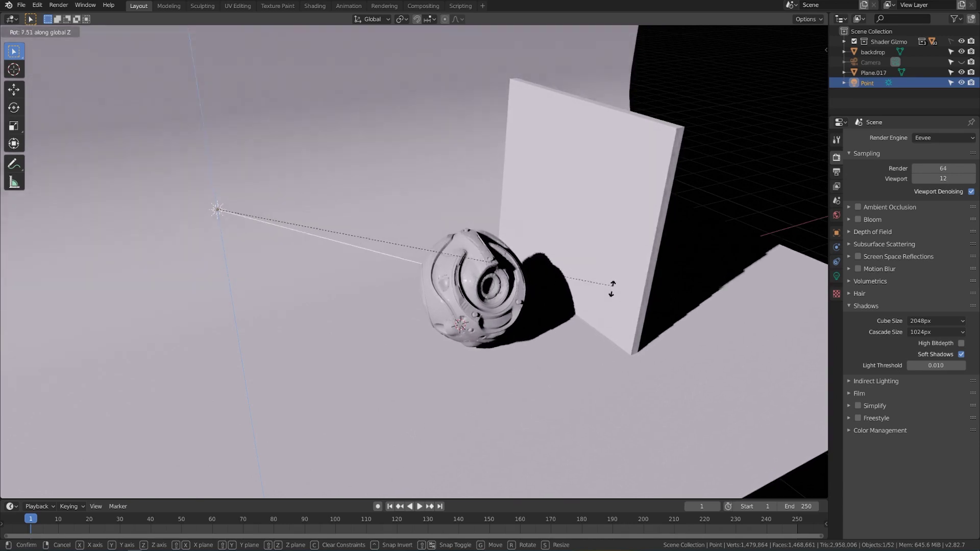
{"action": "left_click", "coordinate": [621, 350]}
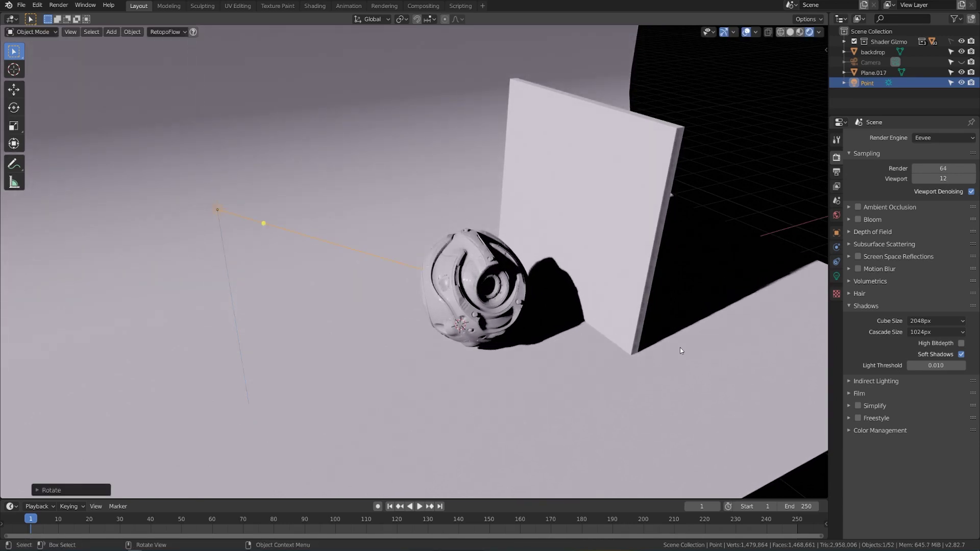
{"action": "left_click", "coordinate": [961, 344]}
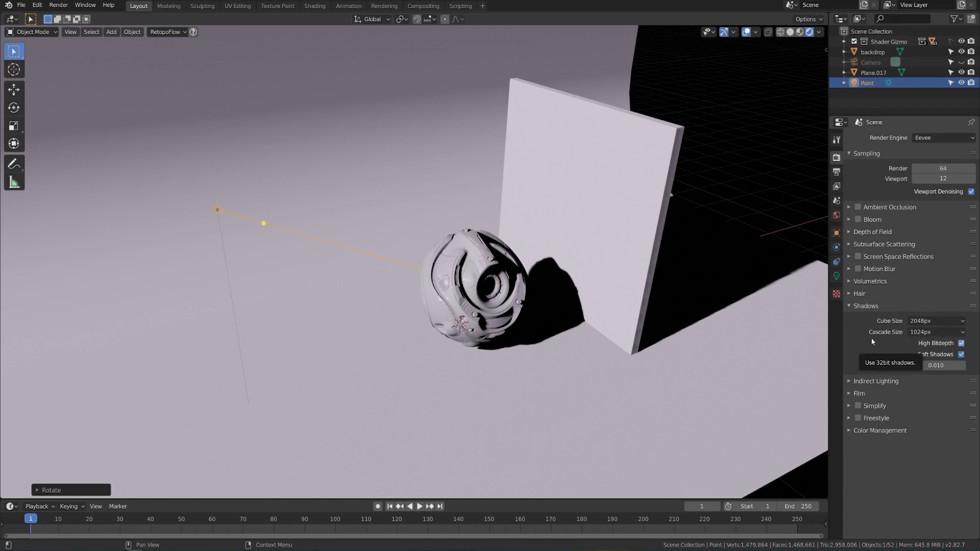
{"action": "key", "text": "ctrl+z"}
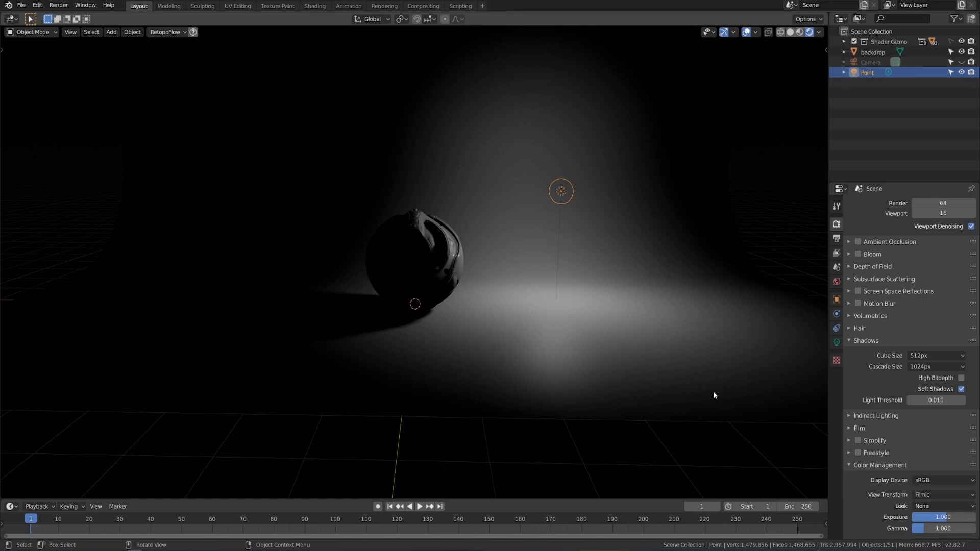
Show the point light's settings and toggle its 40 m Custom Distance on, then off
{"action": "left_click", "coordinate": [835, 344]}
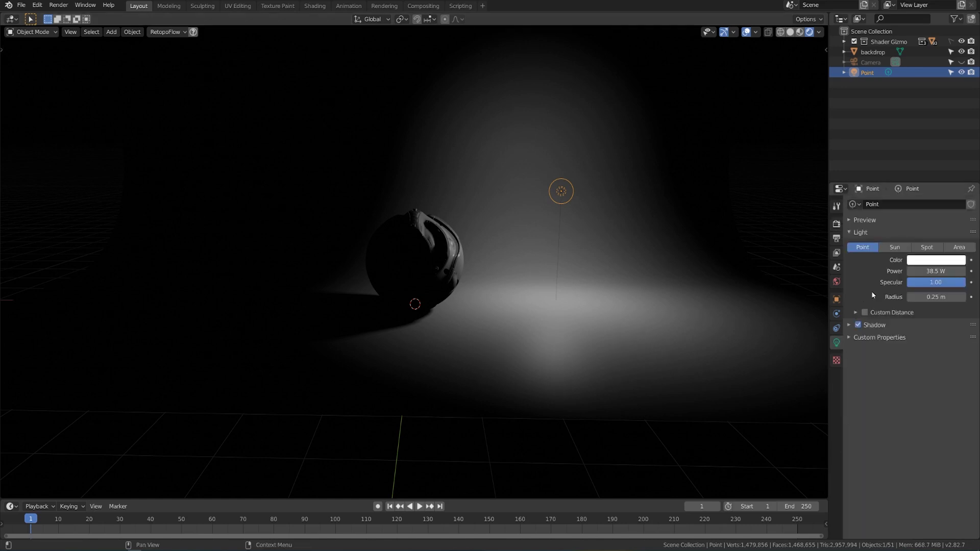
{"action": "left_click", "coordinate": [894, 312]}
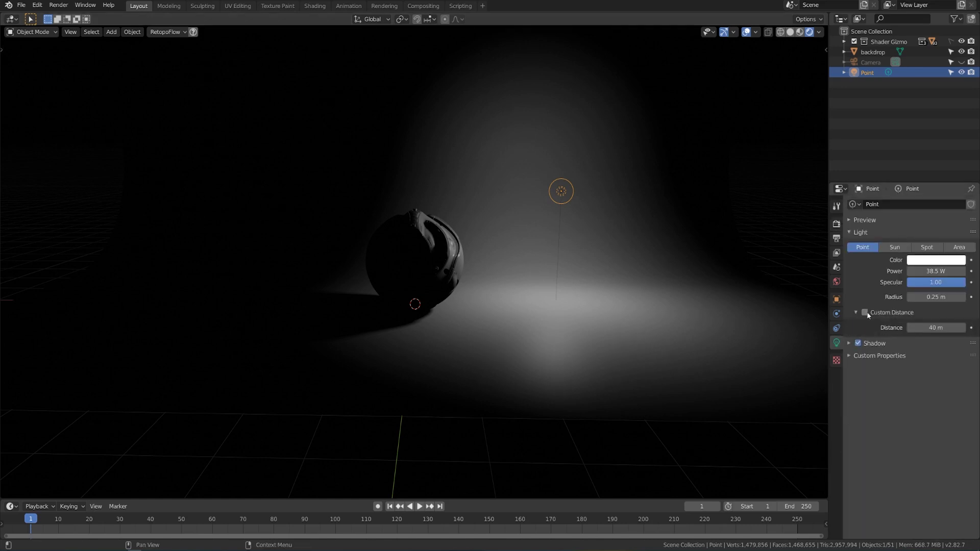
{"action": "left_click", "coordinate": [865, 312]}
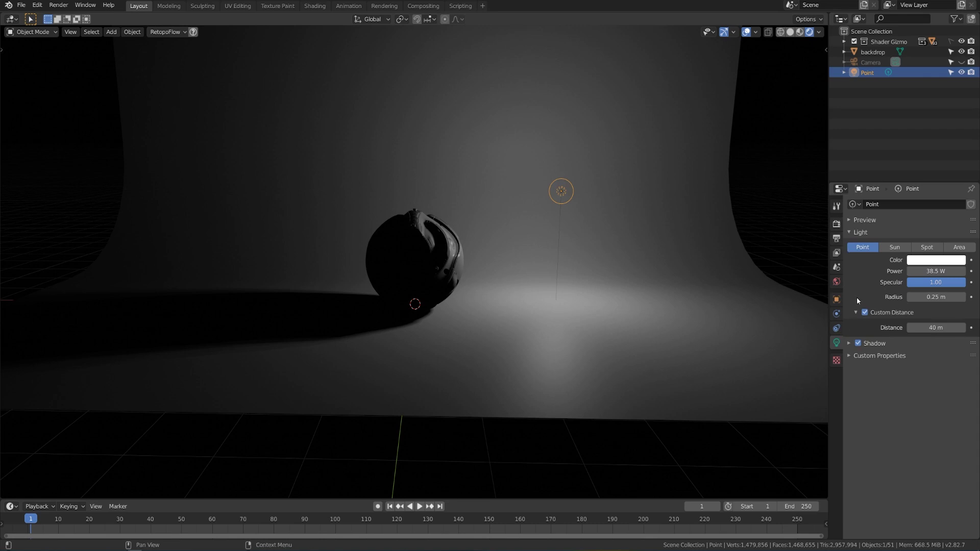
{"action": "left_click", "coordinate": [865, 313]}
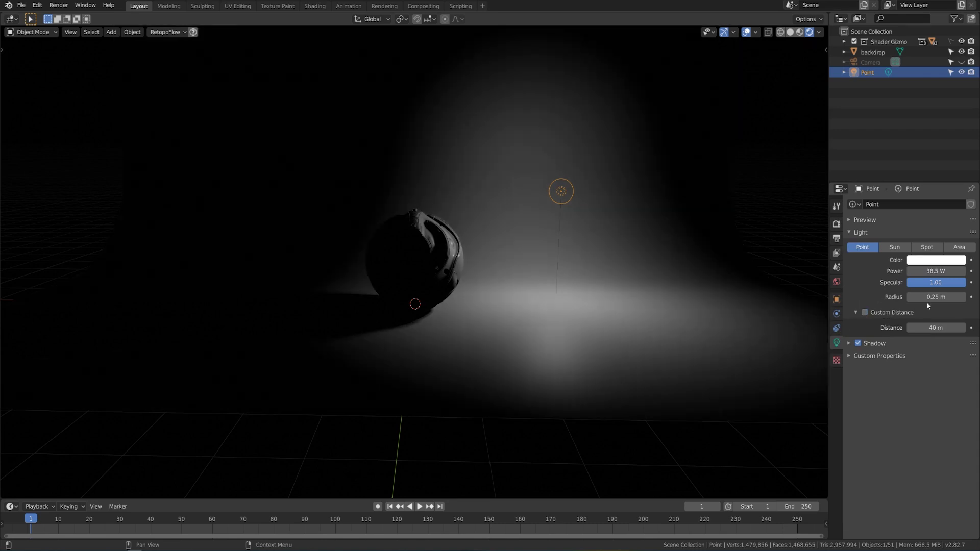
Lower the render Shadows light threshold from 0.010 to about 0.006
{"action": "left_click", "coordinate": [837, 224]}
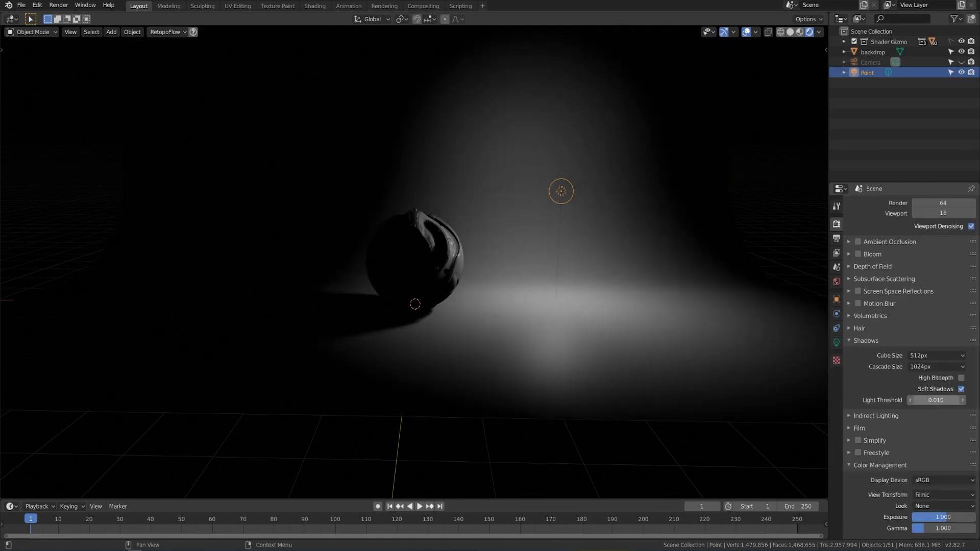
{"action": "left_click_drag", "start_coordinate": [936, 400], "coordinate": [927, 400]}
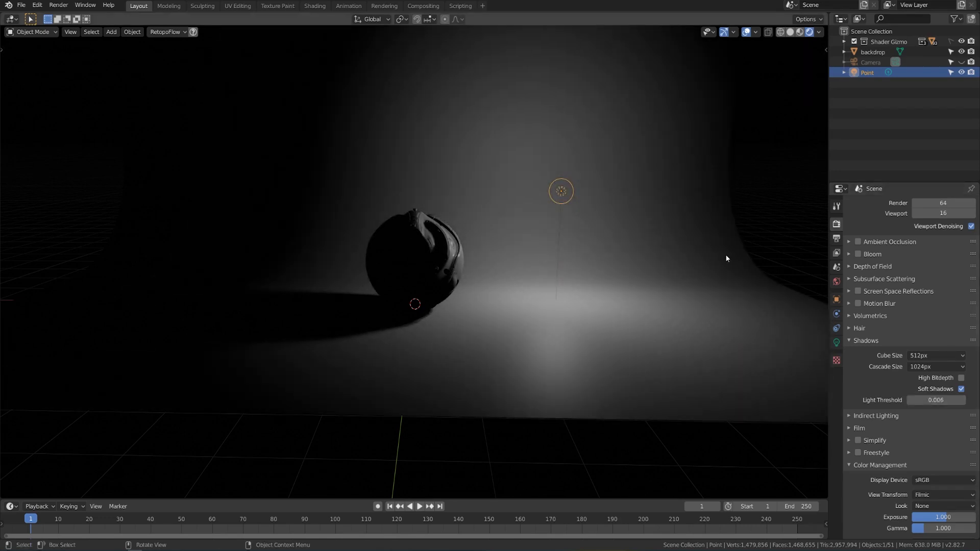